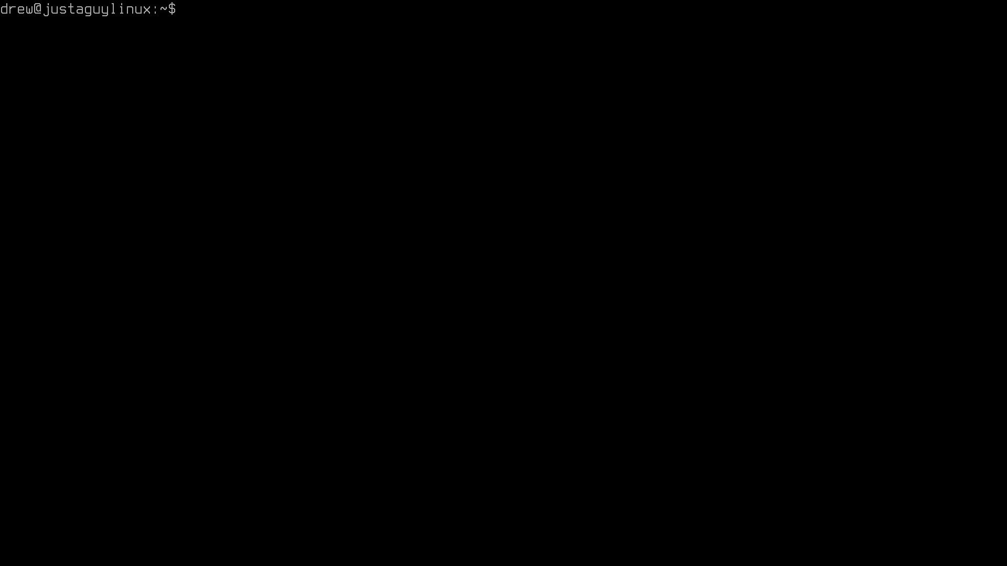
- Begin a command at the console prompt with the word sudo
type("sudo")
- Run sudo apt install tasksel, which reports tasksel is already the newest version
type(" atp")
key("BackSpace")
key("BackSpace")
type("pt install tas")
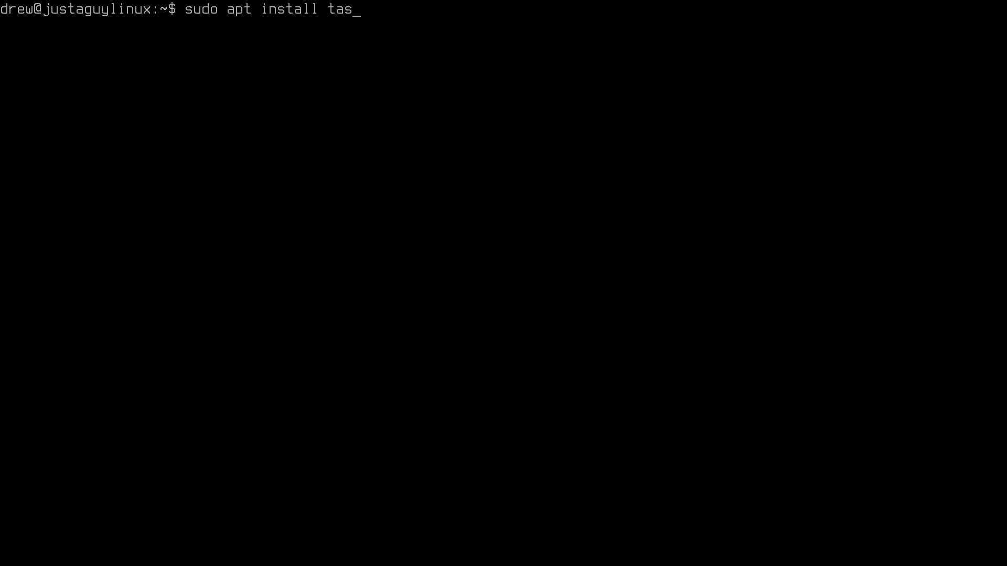
type("ksel")
key("Return")
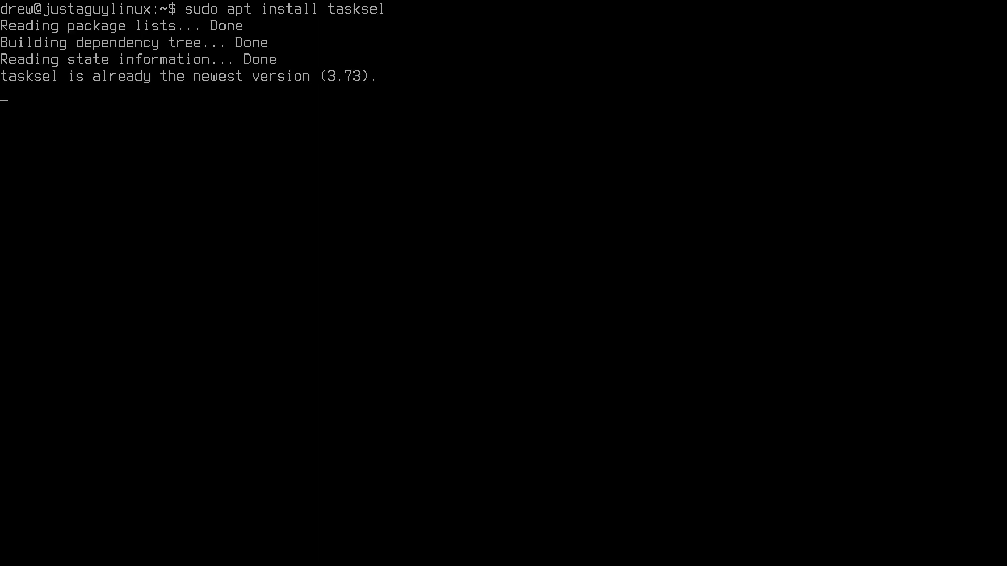
- Run tasksel without sudo, which fails with a permission error, then clear the screen
type("task")
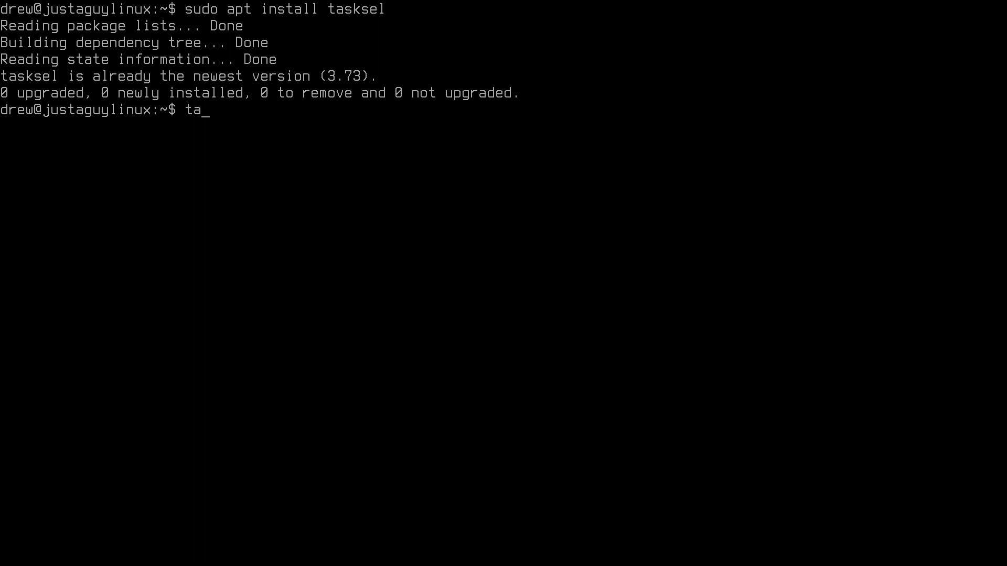
type("sel")
key("Return")
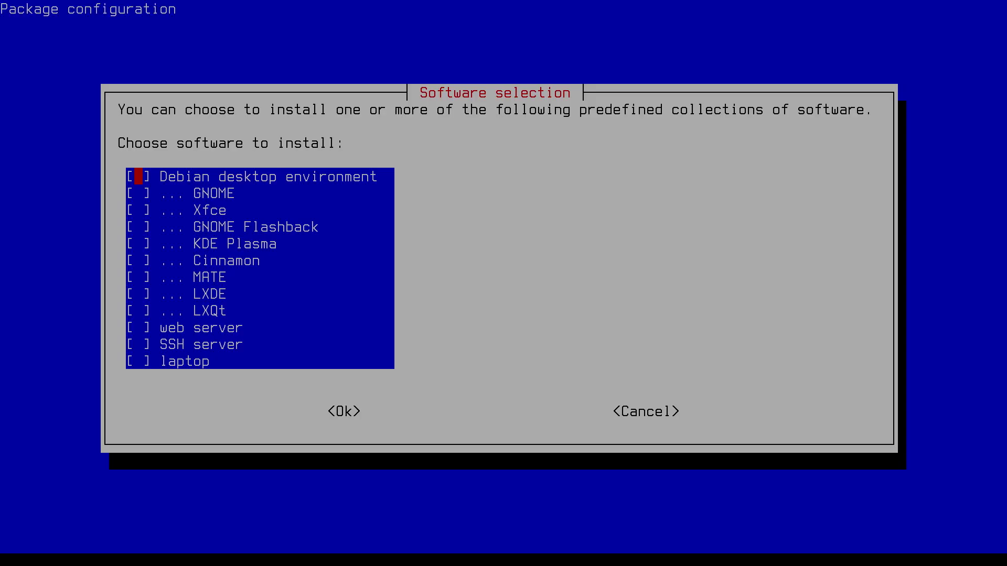
key("Down")
key("Down")
key("Down")
key("Down")
key("Down")
key("Up")
key("Return")
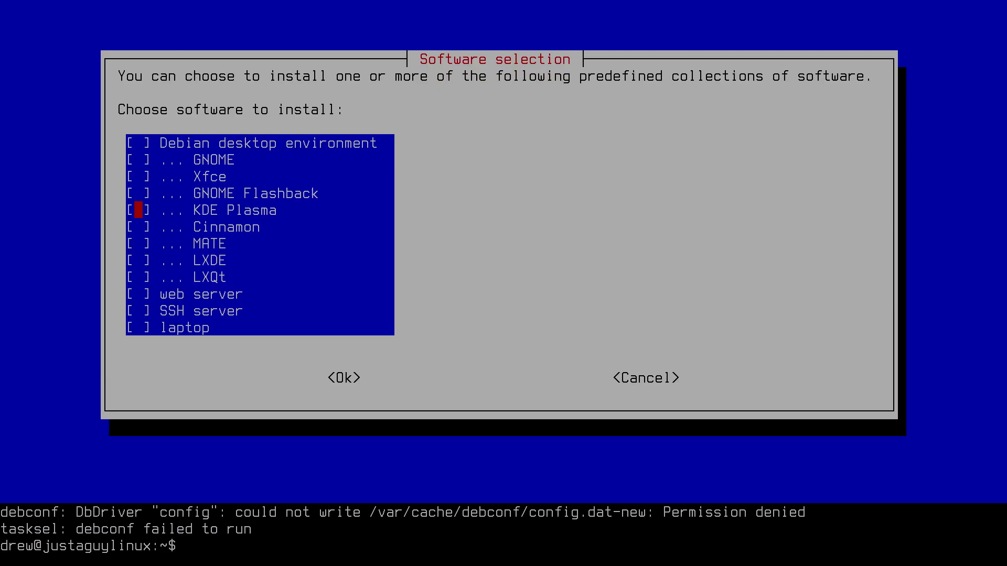
key("ctrl+l")
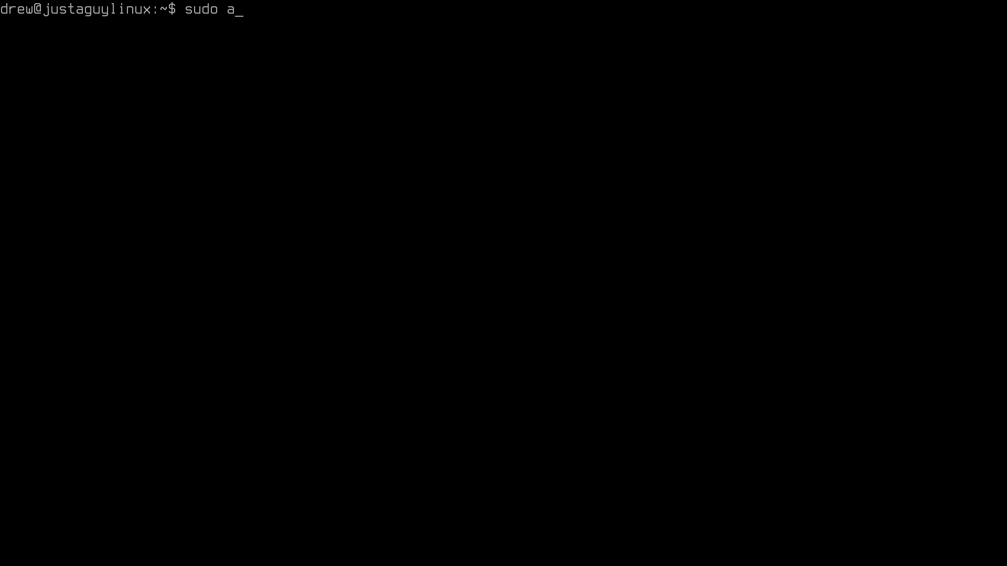
- Try the package names task-kde-desktop, kde-full and kde-standard in the apt install command
type("install task-kde")
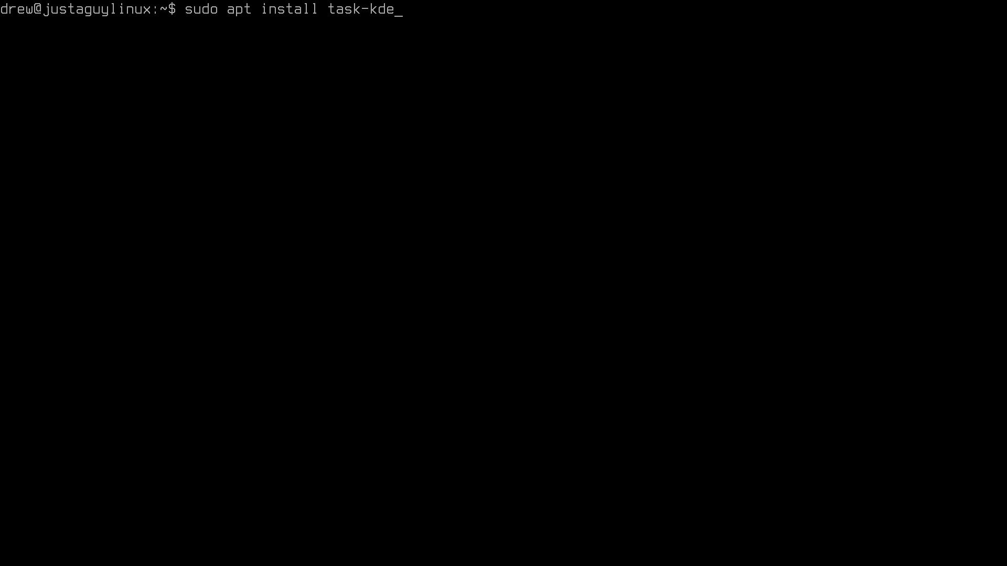
type("-dek")
key("BackSpace")
type("sktio")
key("BackSpace")
key("BackSpace")
type("op")
key("BackSpace")
key("BackSpace")
key("BackSpace")
key("BackSpace")
key("BackSpace")
key("BackSpace")
key("BackSpace")
key("BackSpace")
key("BackSpace")
key("BackSpace")
key("BackSpace")
key("BackSpace")
key("BackSpace")
key("BackSpace")
key("BackSpace")
type("kde-full")
key("BackSpace")
key("BackSpace")
key("BackSpace")
key("BackSpace")
type("stab")
key("BackSpace")
type("ndard")
key("BackSpace")
key("BackSpace")
key("BackSpace")
key("BackSpace")
key("BackSpace")
key("BackSpace")
key("BackSpace")
key("BackSpace")
- Run sudo apt install kde-plasma-desktop, listing 987 new packages (876 MB)
type("plasma-desktio")
key("BackSpace")
key("BackSpace")
type("op")
key("Return")
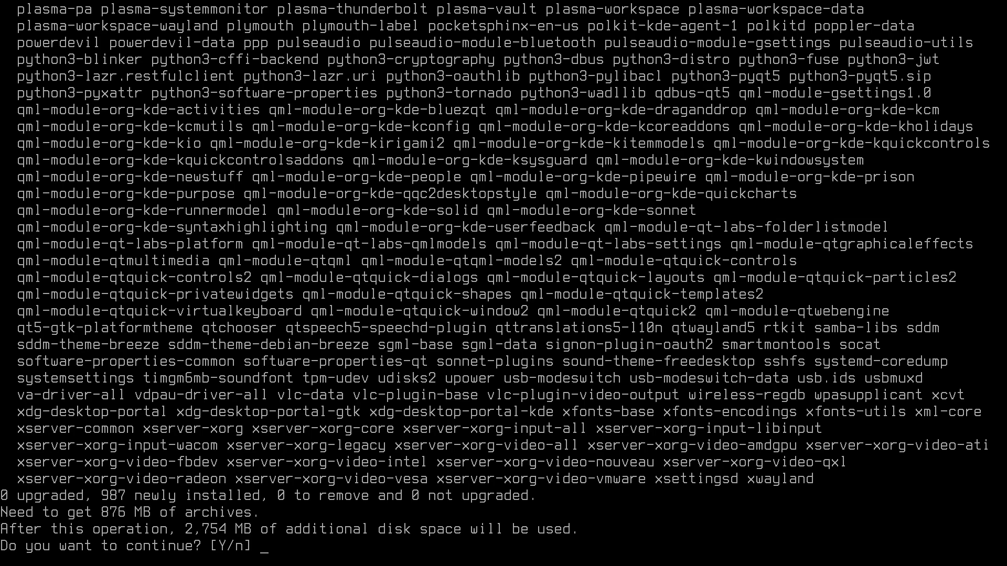
- Confirm the kde-plasma-desktop installation and, once finished, run sudo reboot
key("Return")
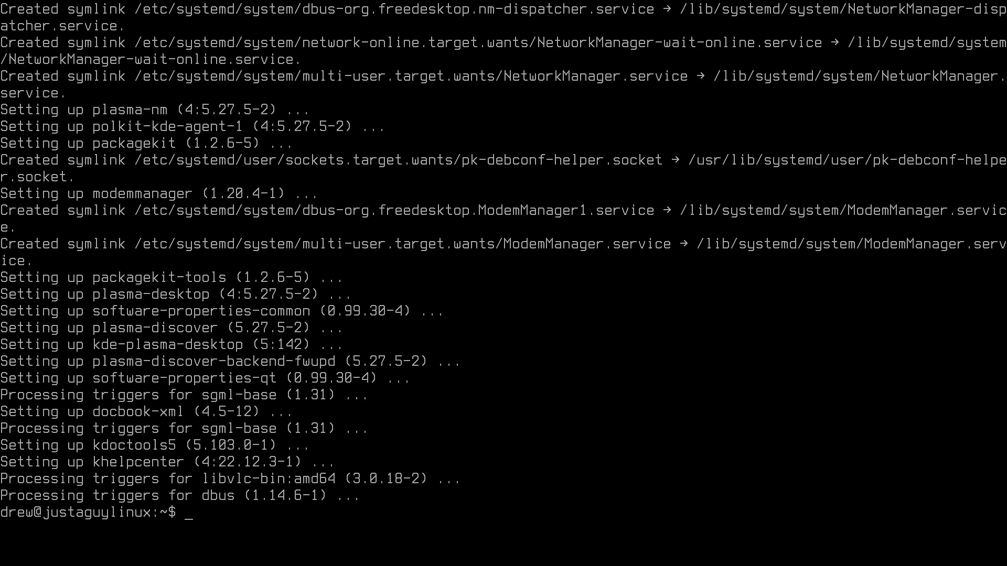
type("sudo reboot")
key("Return")
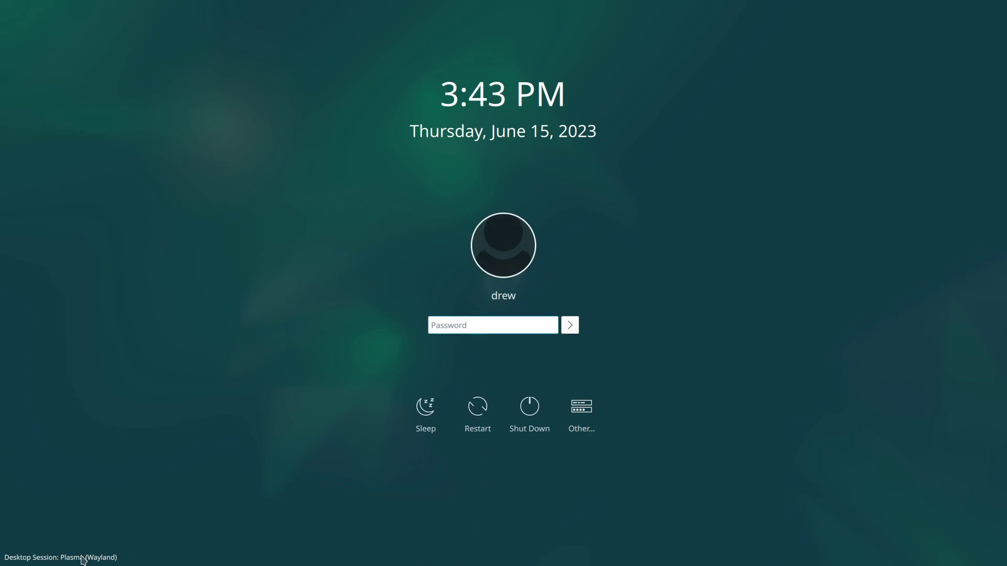
- Keep the Plasma (Wayland) session in SDDM and sign in with the user's password
left_click(56, 559)
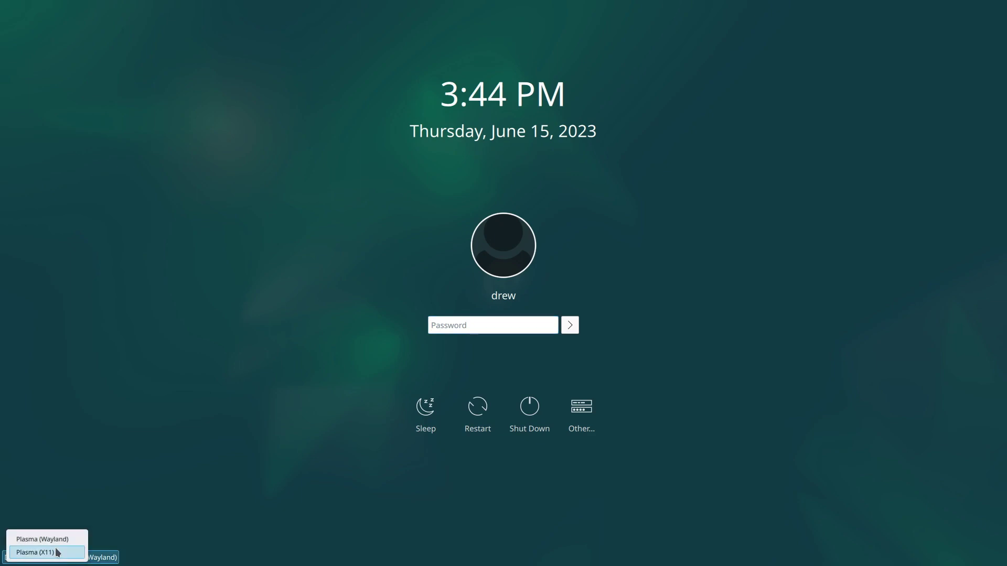
left_click(220, 505)
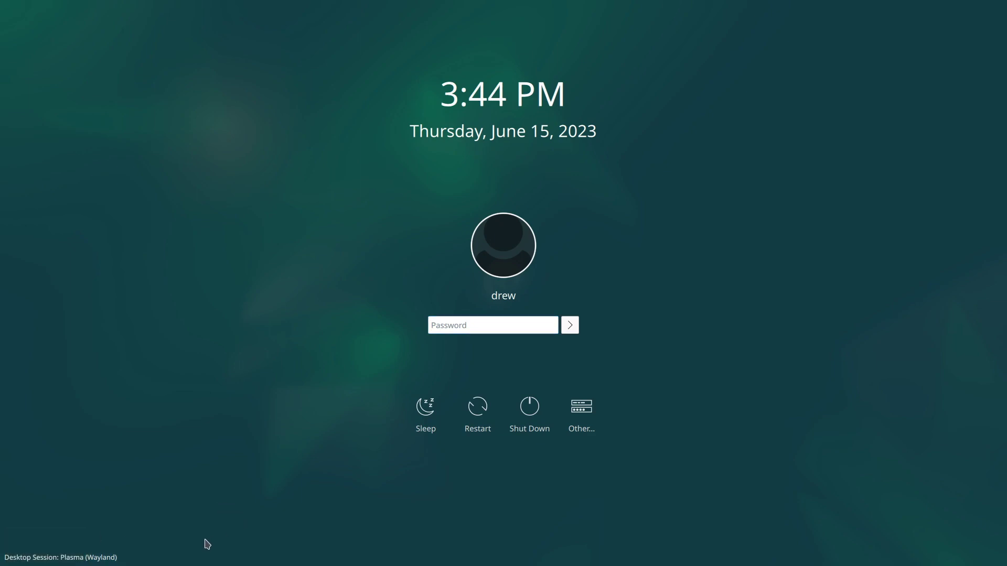
left_click(477, 325)
type("••")
key("Return")
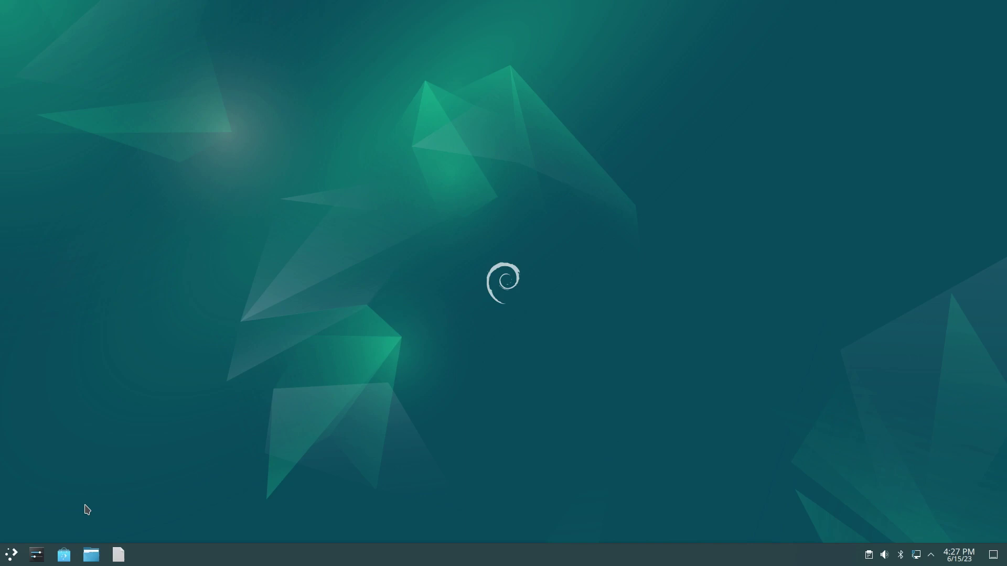
- Launch Konsole from the launcher search and enlarge its text with Ctrl++
left_click(10, 557)
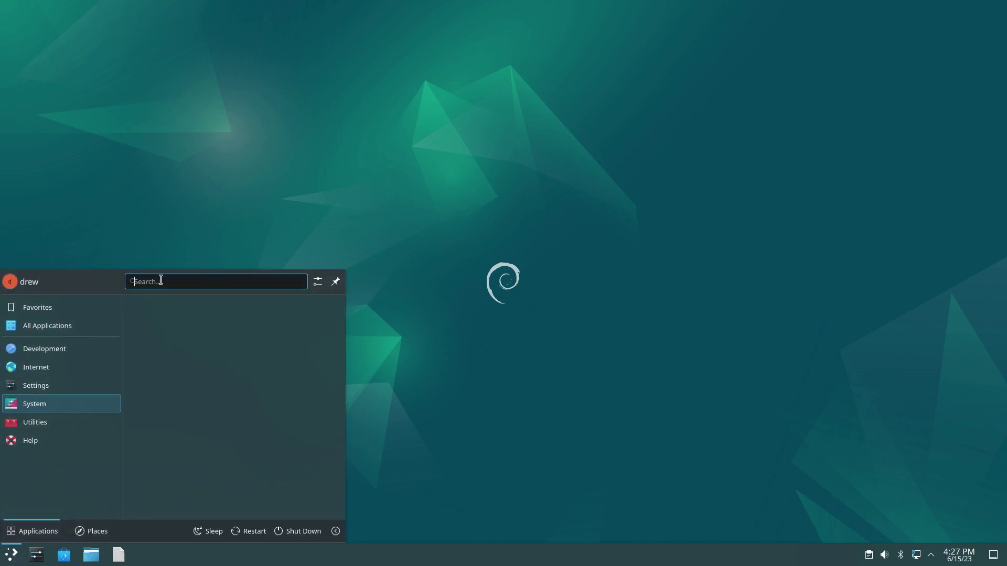
type("kon")
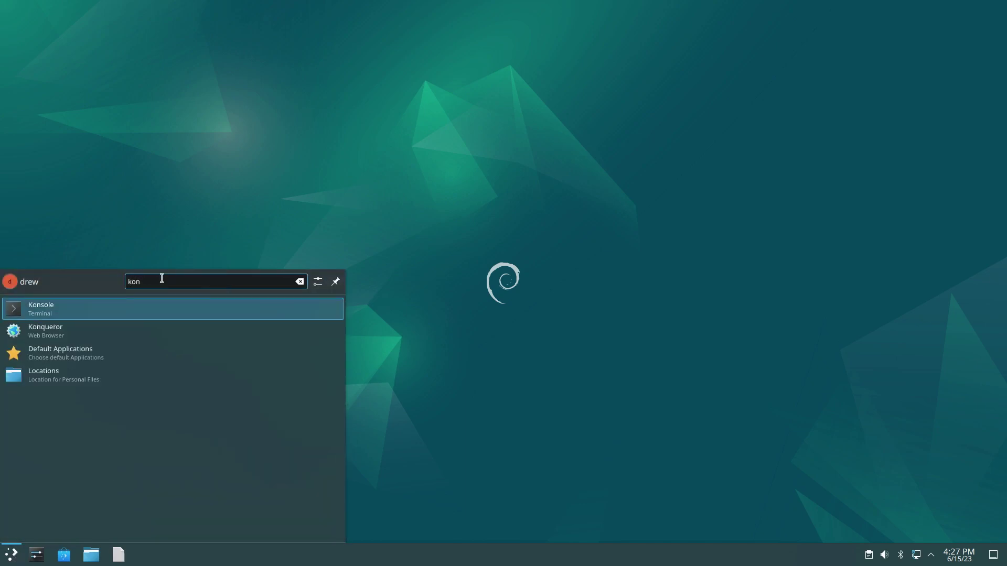
left_click(84, 313)
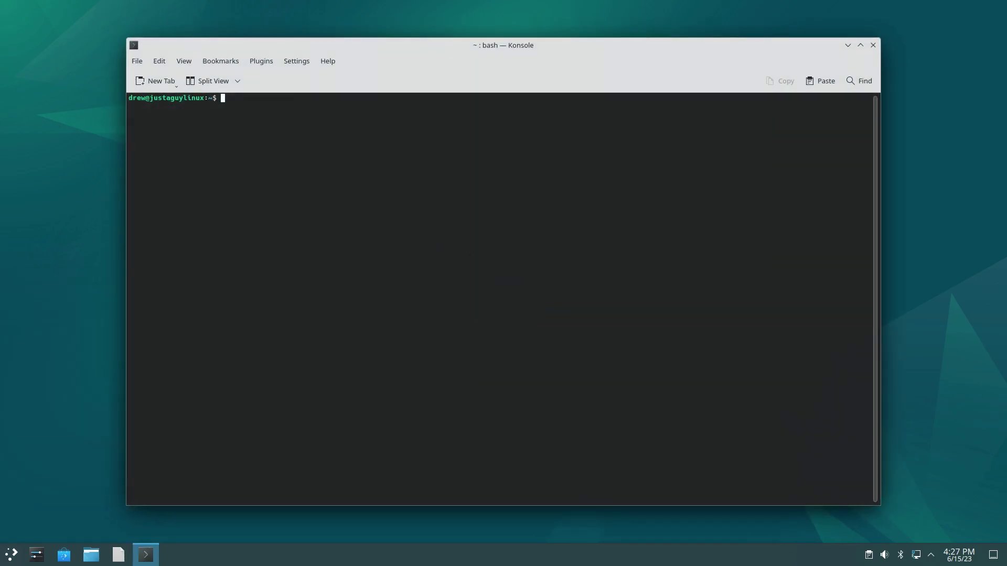
key("ctrl+plus")
key("ctrl+plus")
key("ctrl+plus")
key("ctrl+plus")
key("ctrl+plus")
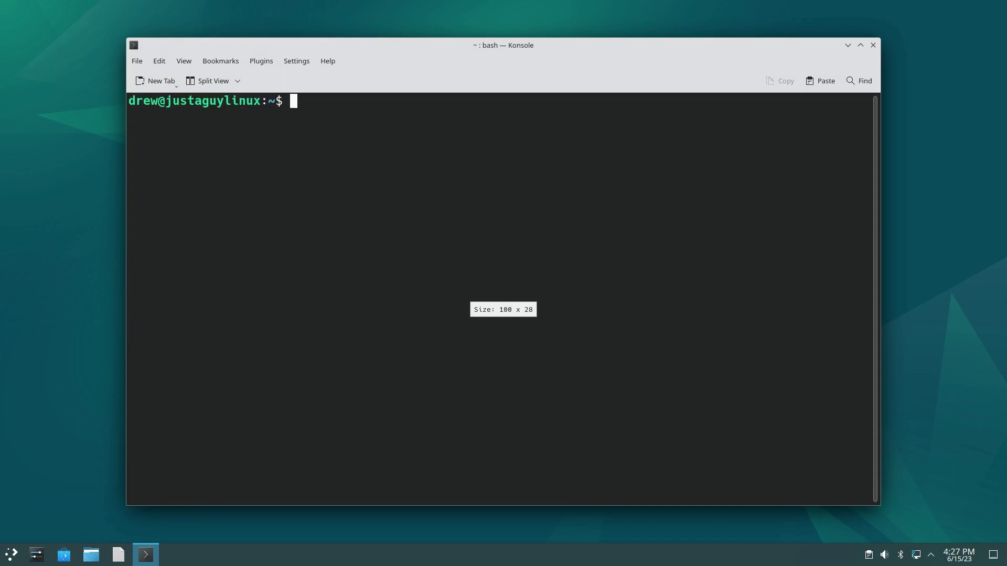
- Run sudo apt install timeshift, which reports timeshift 22.11.2-1 is already newest
type("sudo")
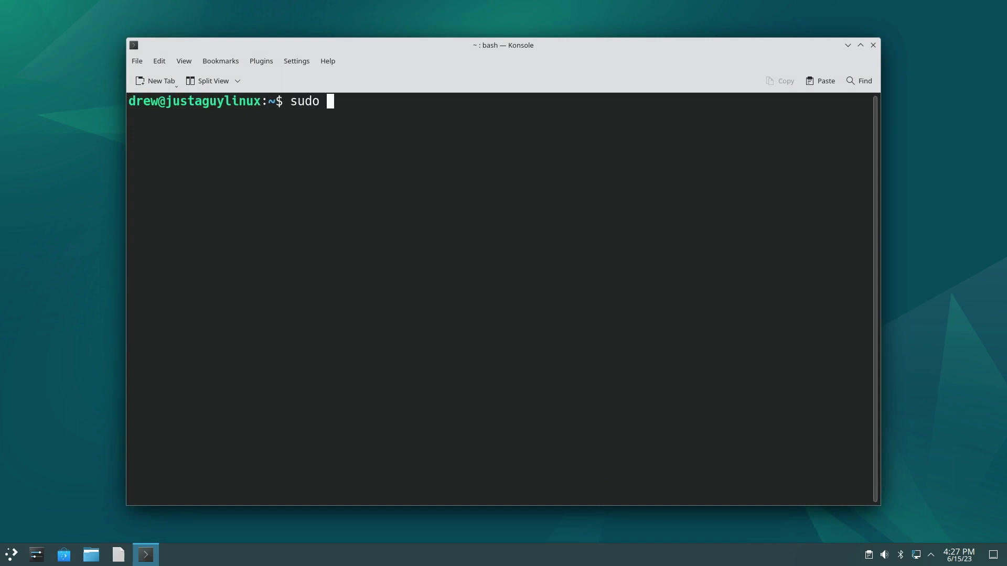
type(" apt insta")
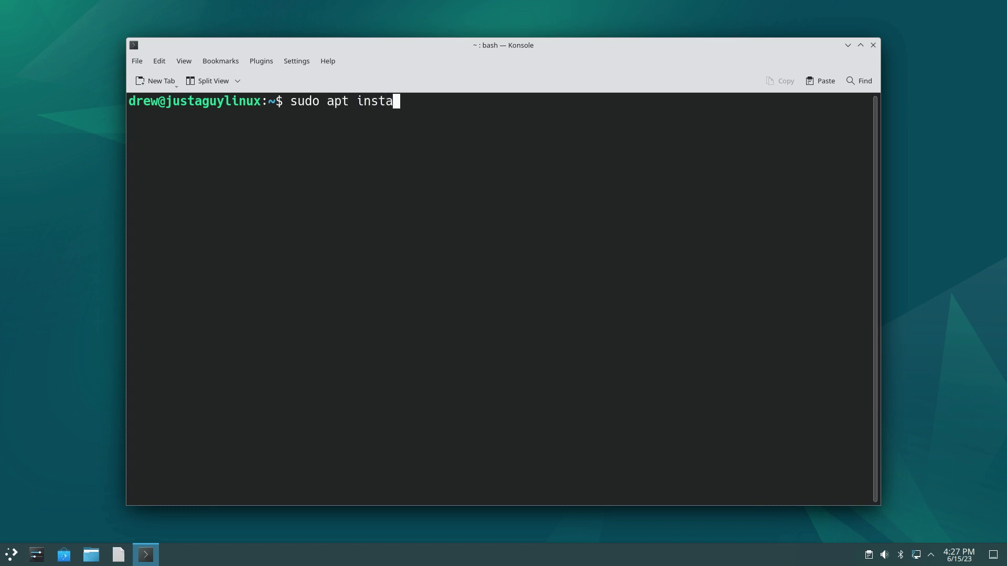
type("ll timeshift")
key("Return")
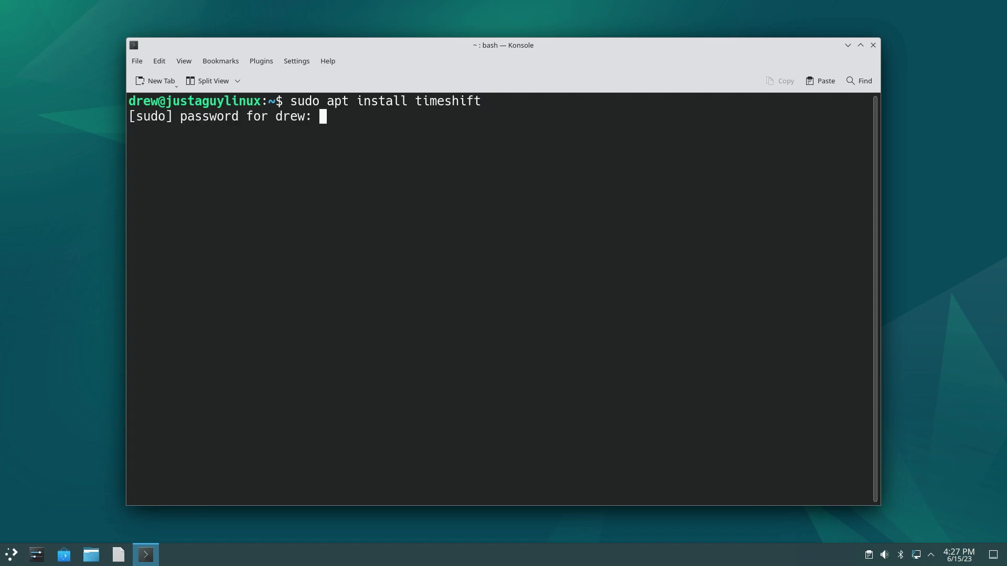
key("Return")
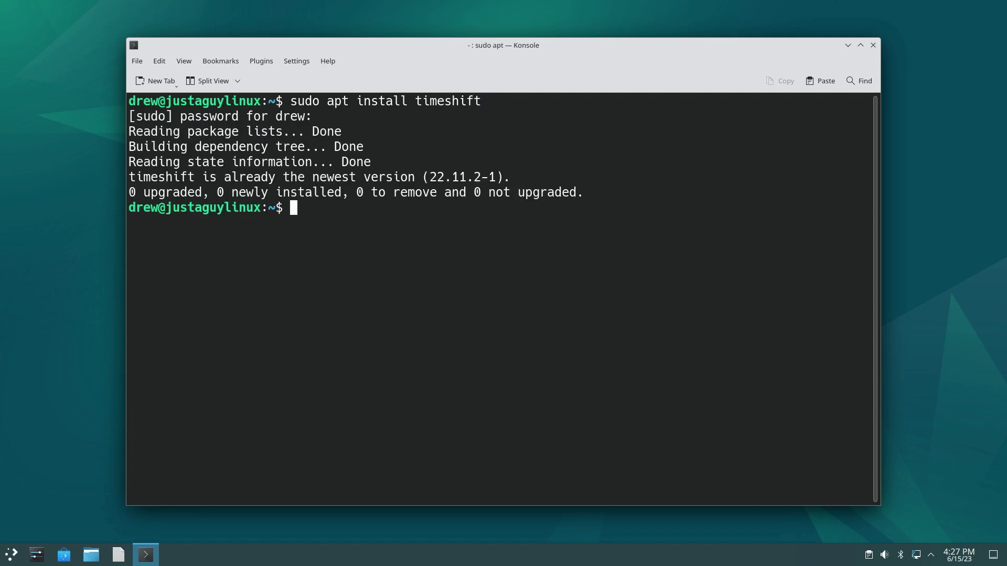
left_click(10, 557)
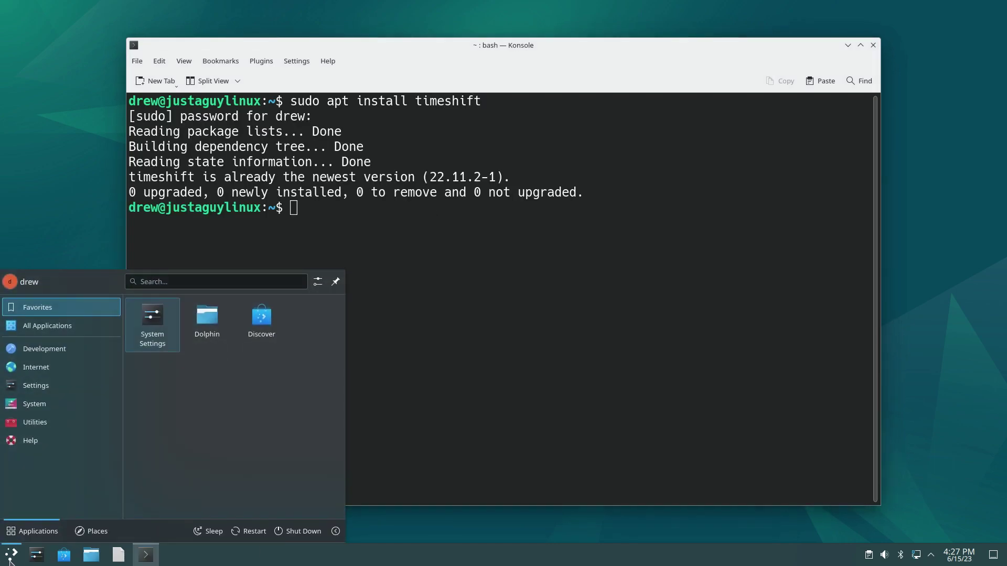
left_click(37, 422)
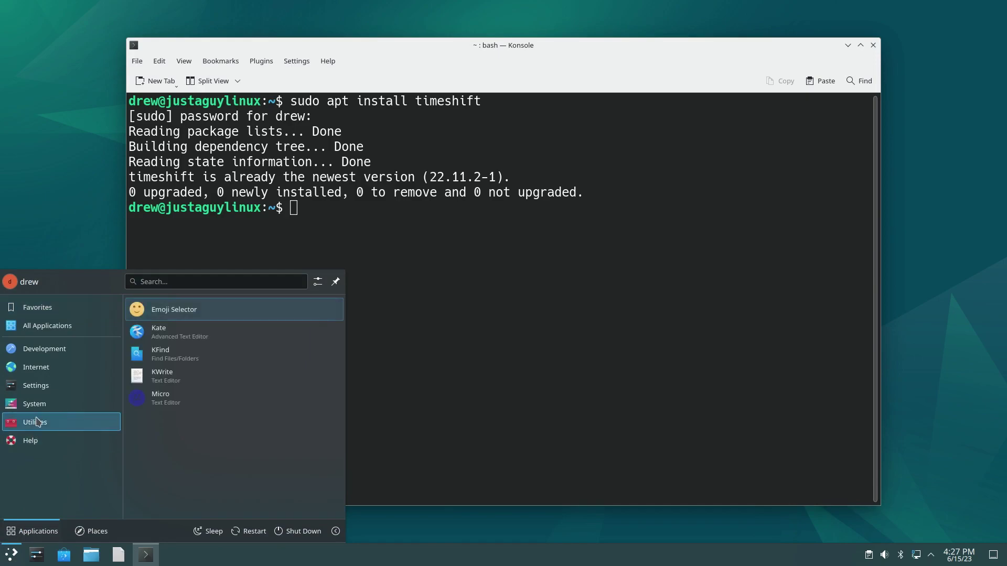
left_click(40, 403)
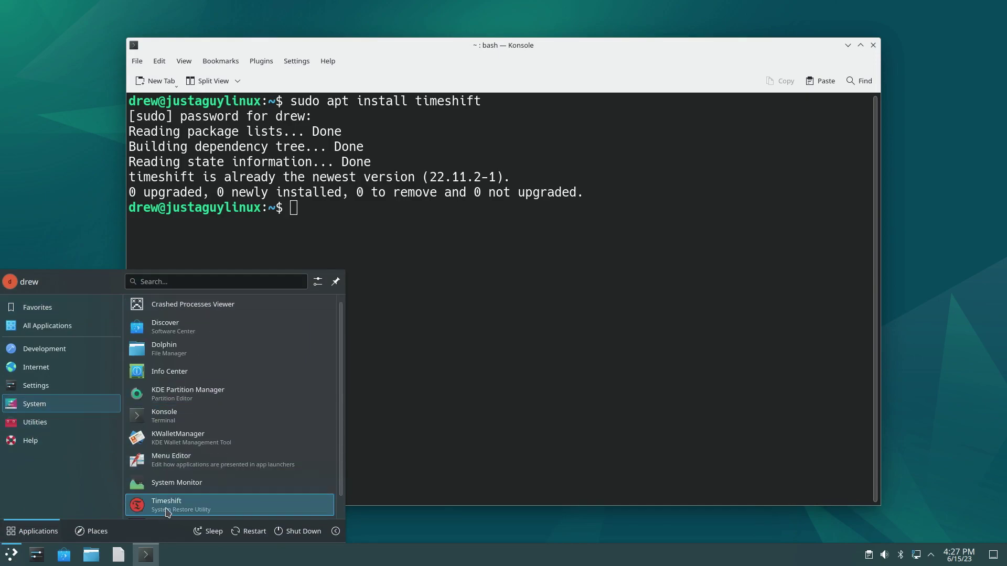
left_click(391, 244)
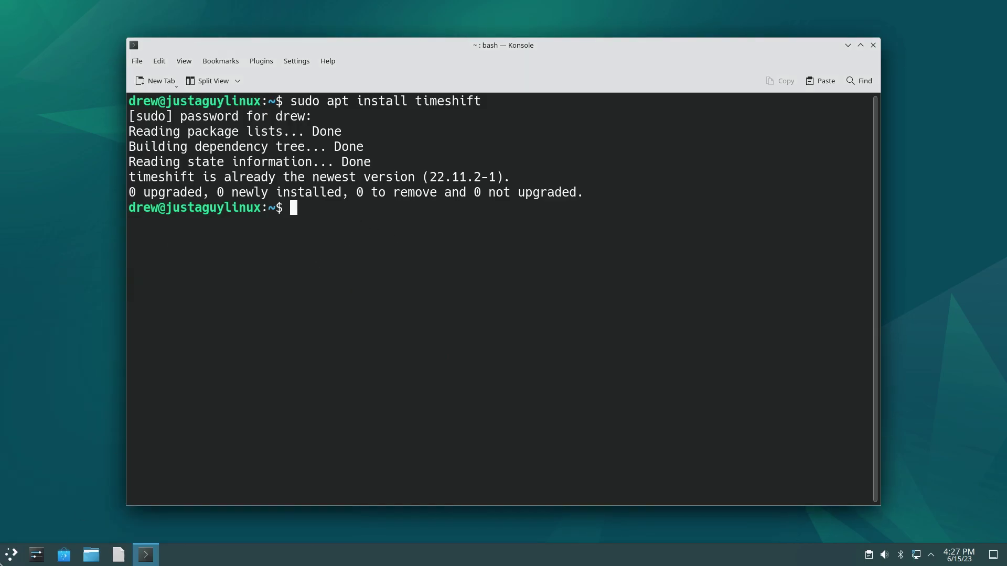
left_click(11, 554)
mouse_move(44, 405)
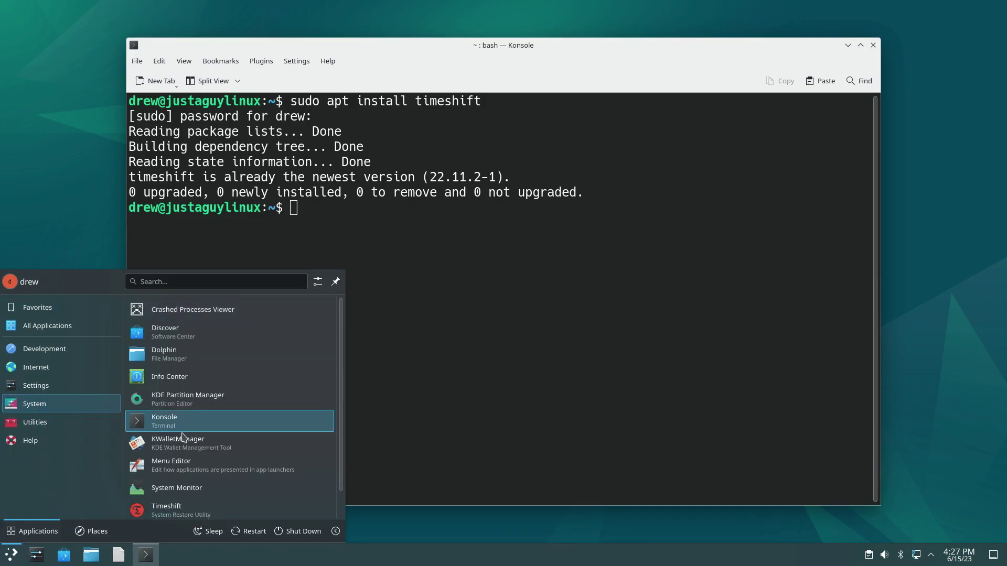
left_click(215, 505)
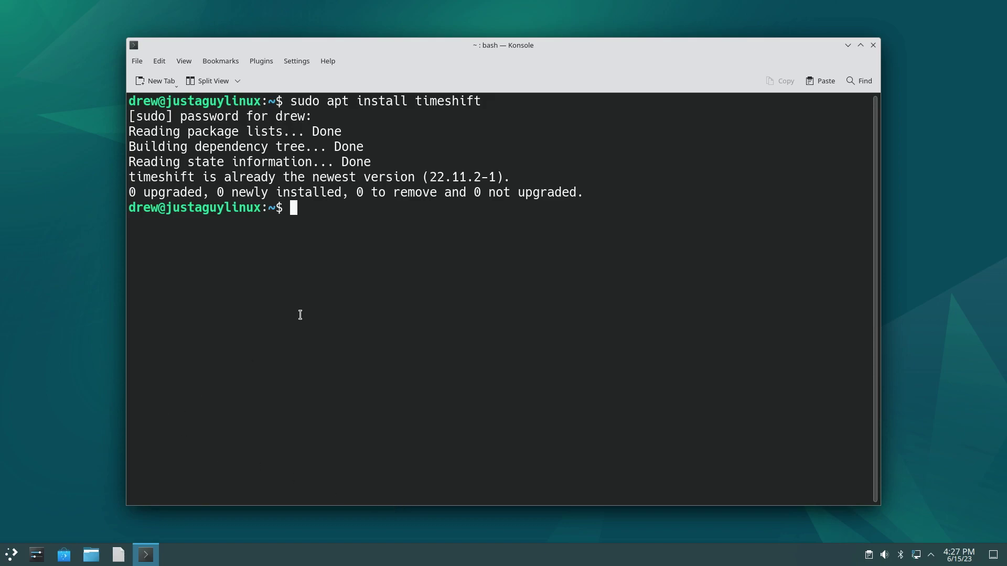
- Start Timeshift with sudo, keep BTRFS mode and choose sda2 as the snapshot location
type("sudo timeshift-gtk")
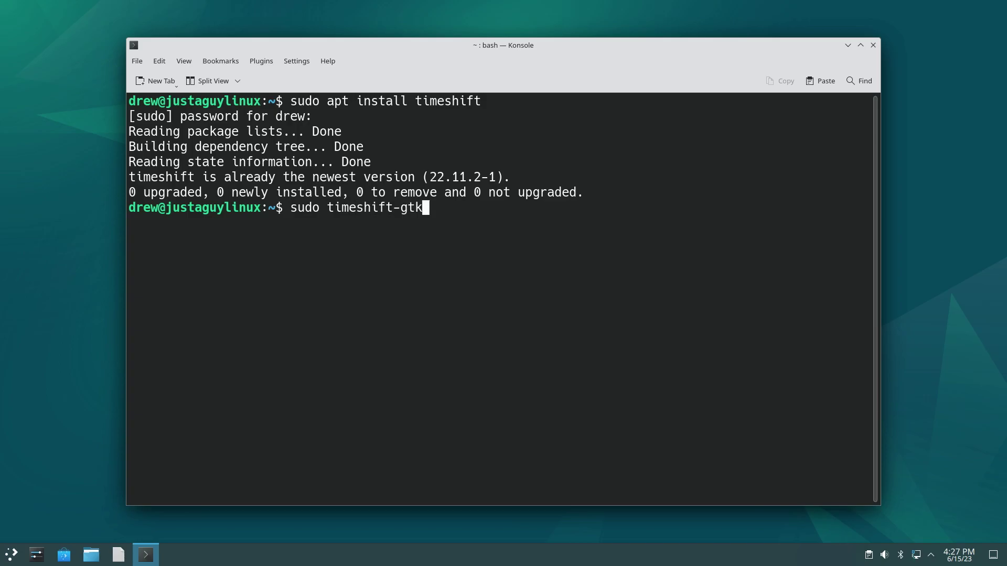
key("Return")
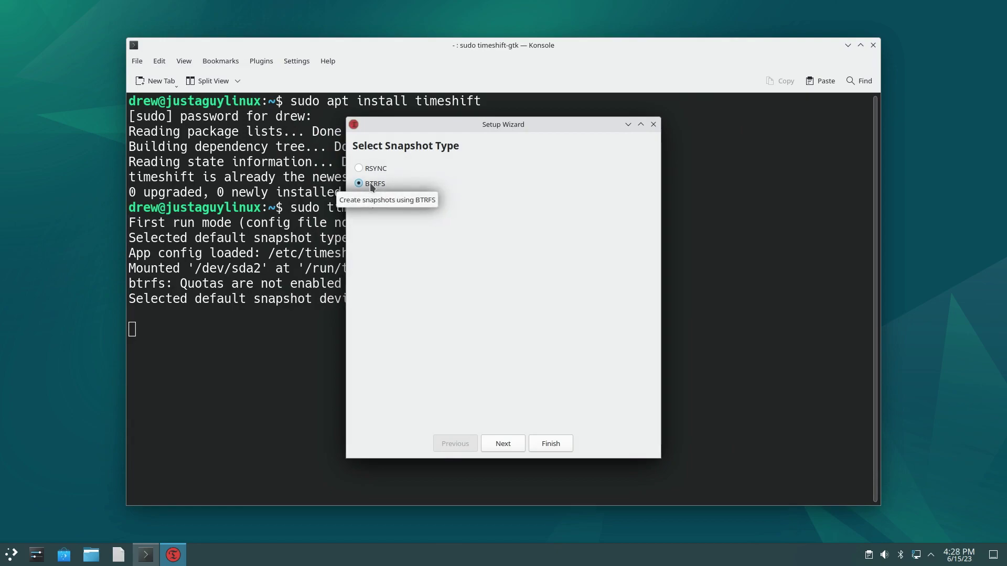
left_click(503, 444)
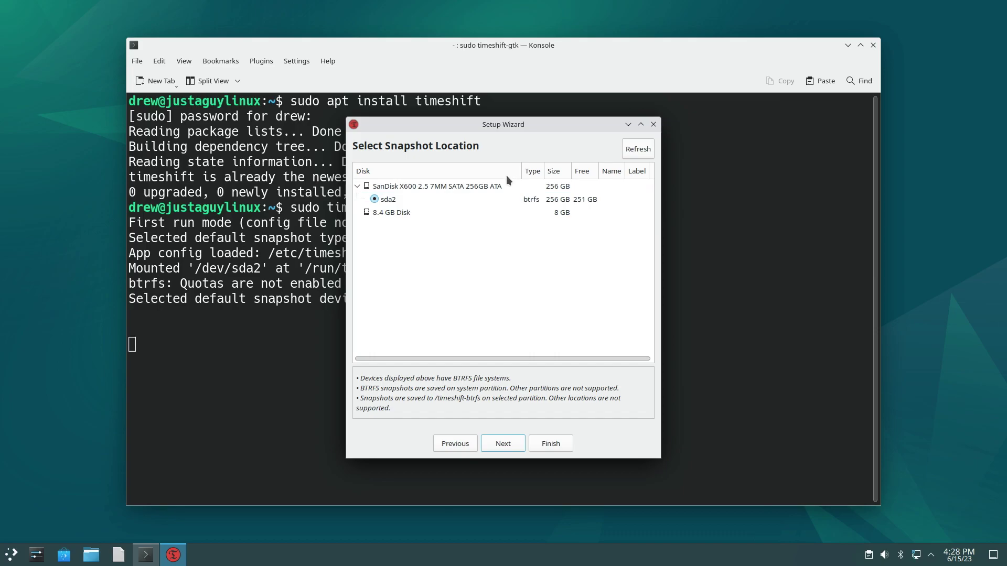
left_click(390, 205)
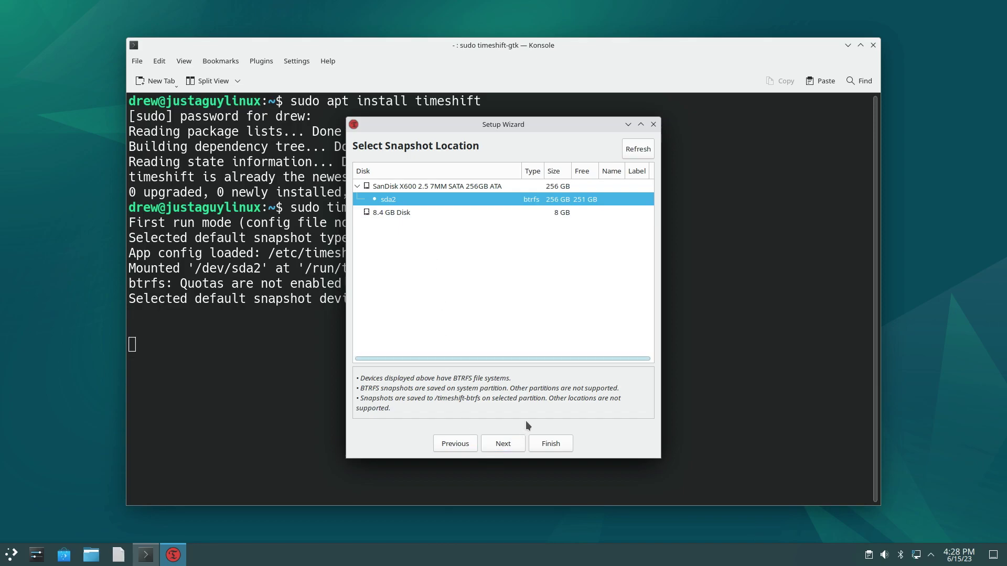
left_click(502, 443)
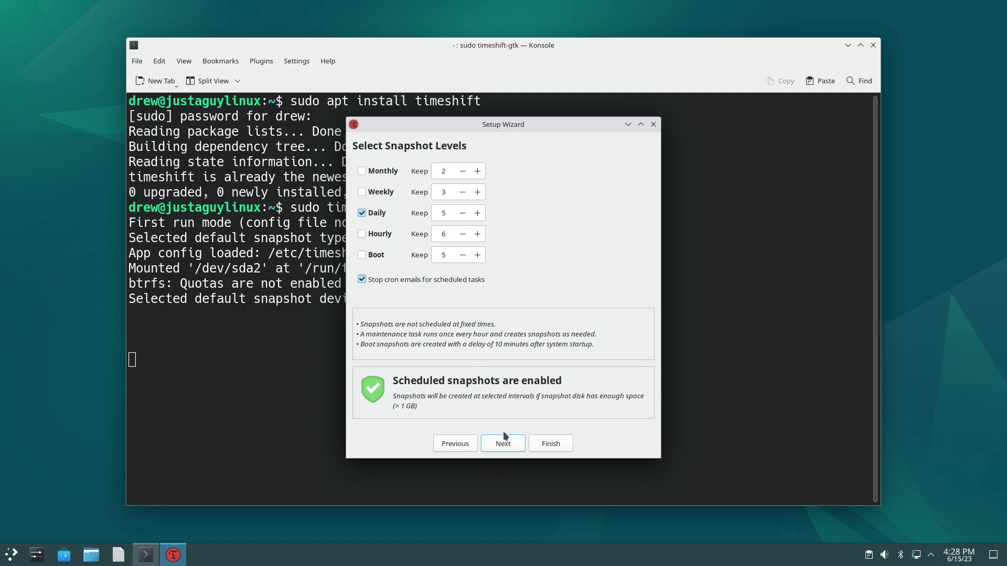
left_click(361, 255)
left_click(362, 213)
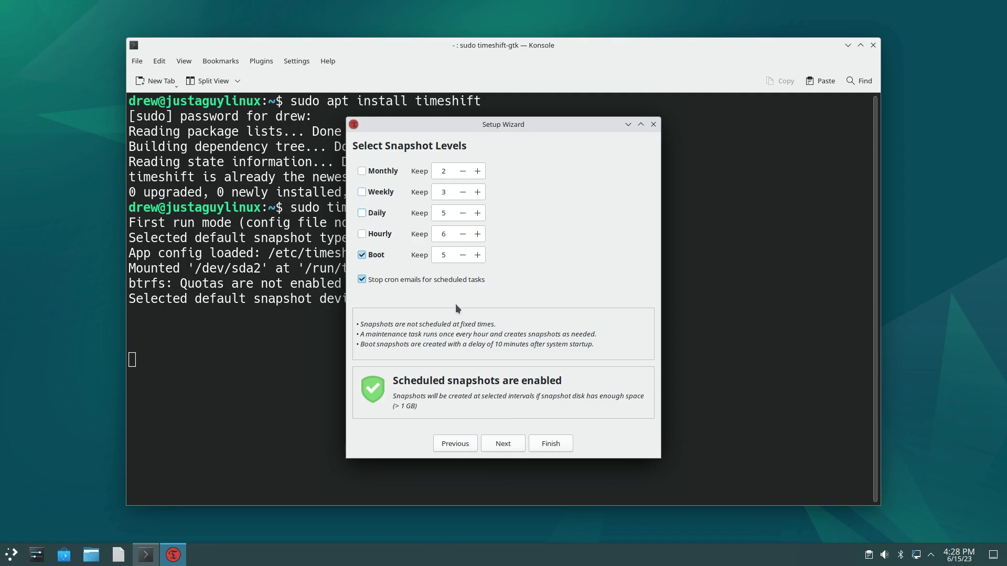
left_click(503, 444)
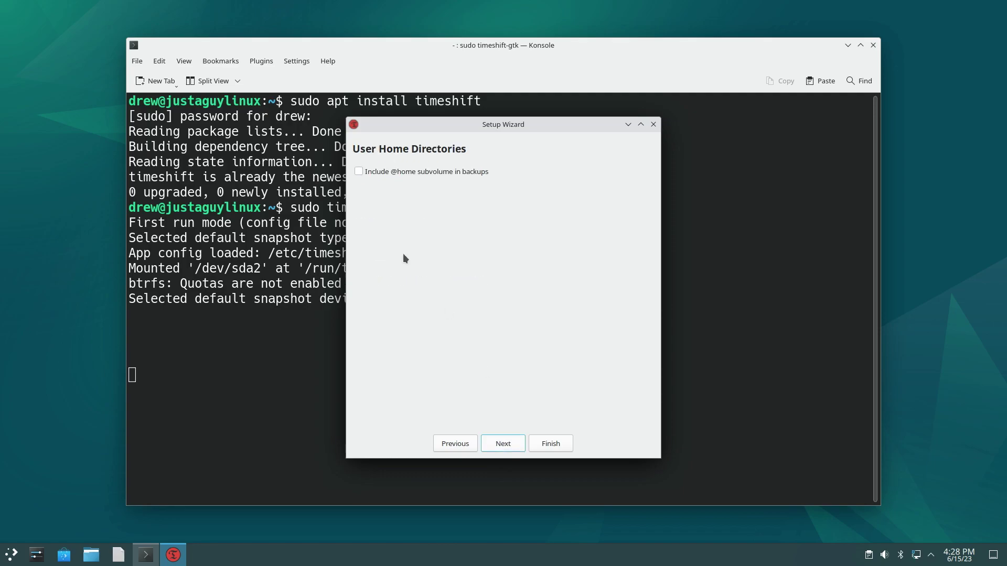
left_click(359, 172)
left_click(507, 443)
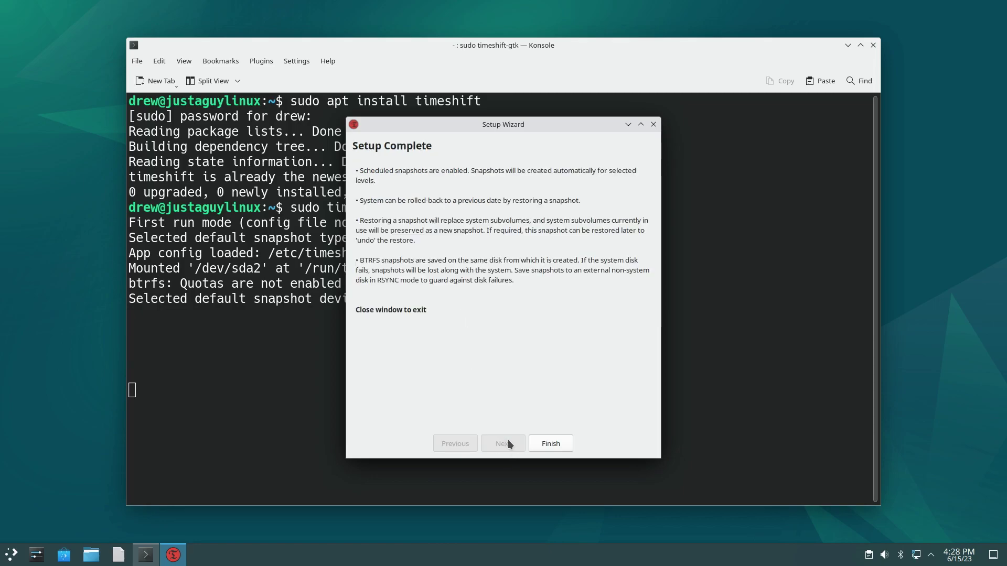
left_click(552, 443)
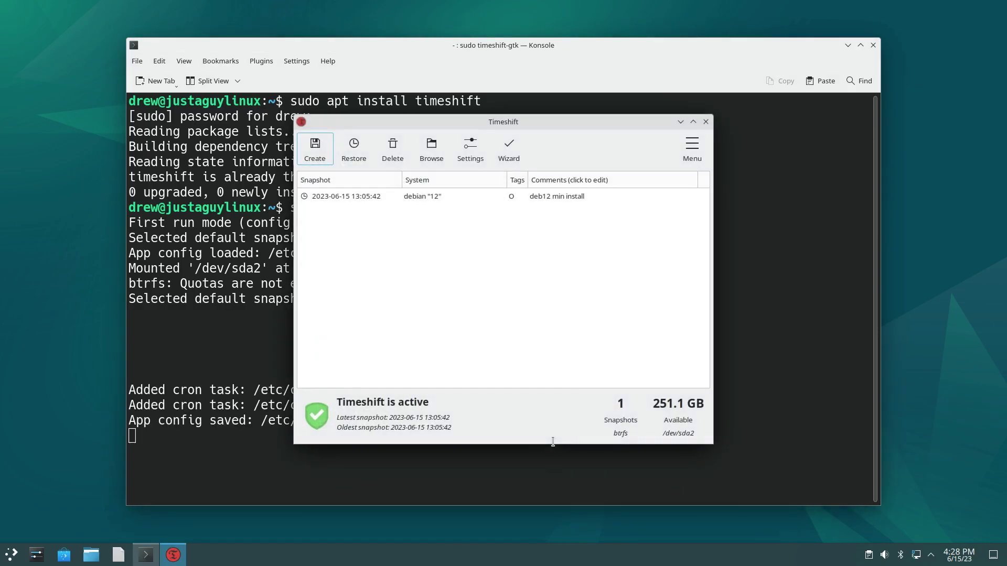
left_click(337, 198)
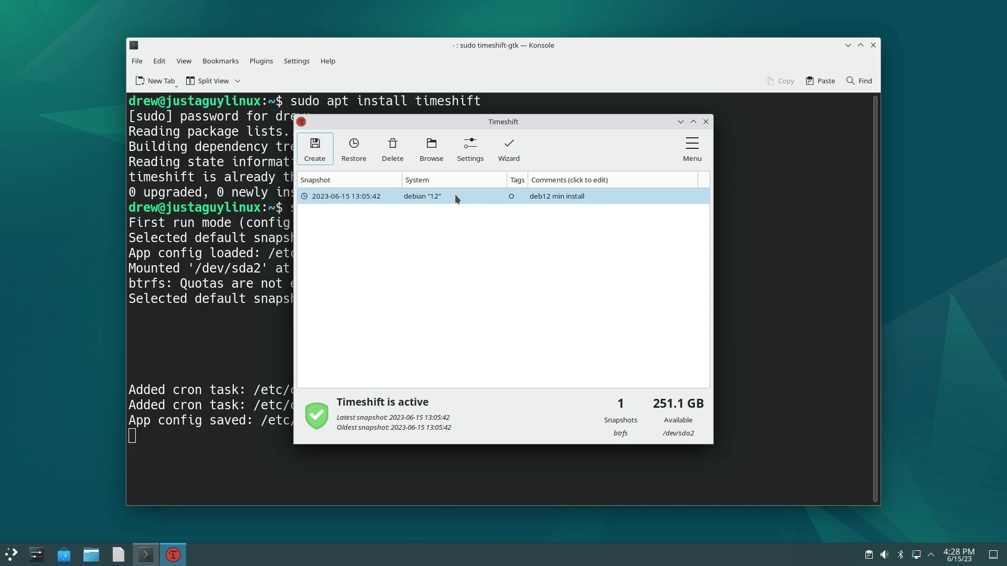
left_click(322, 159)
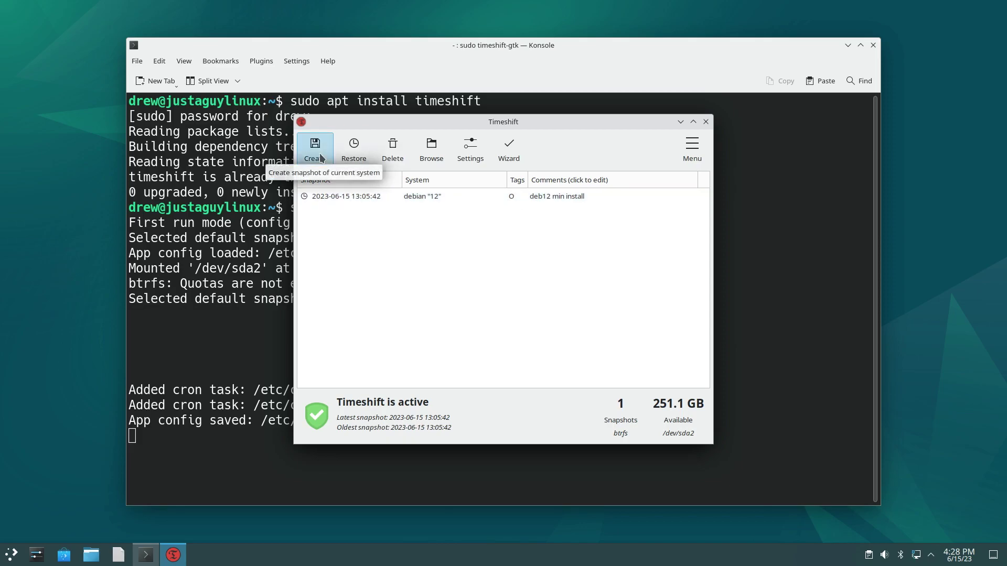
left_click(502, 437)
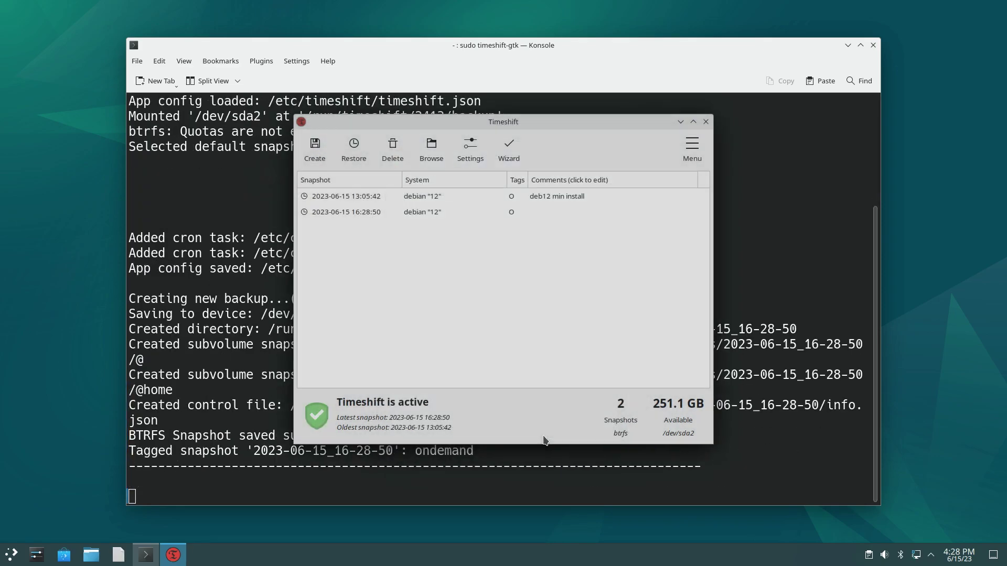
left_click(441, 212)
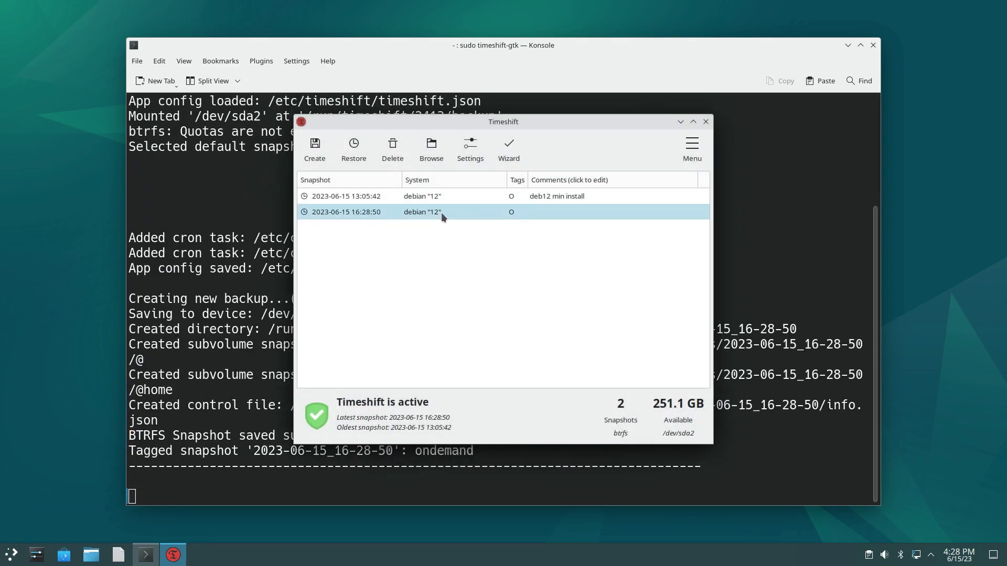
- Comment the 16:28:50 snapshot "with kde minimal" and close Timeshift
right_click(550, 211)
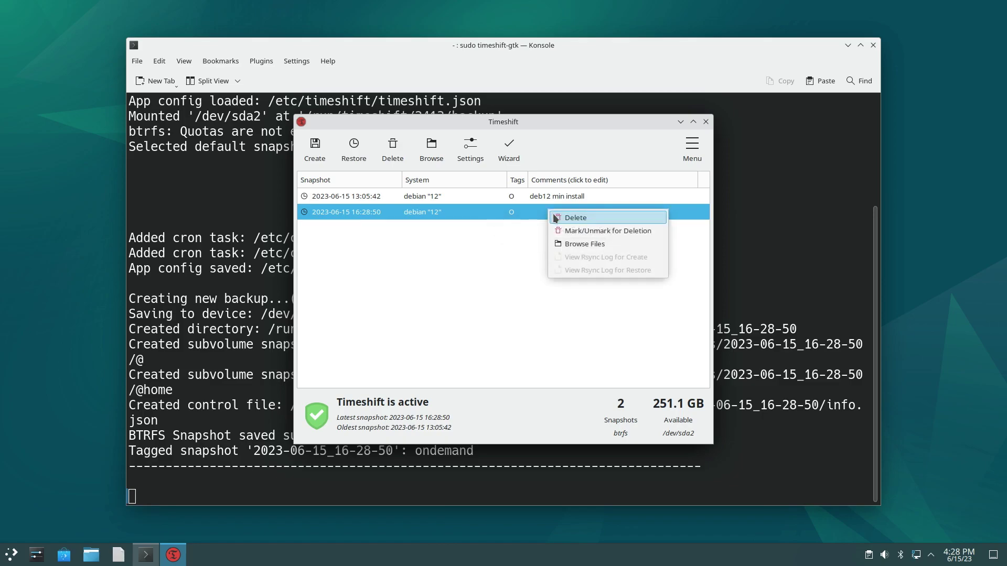
left_click(382, 213)
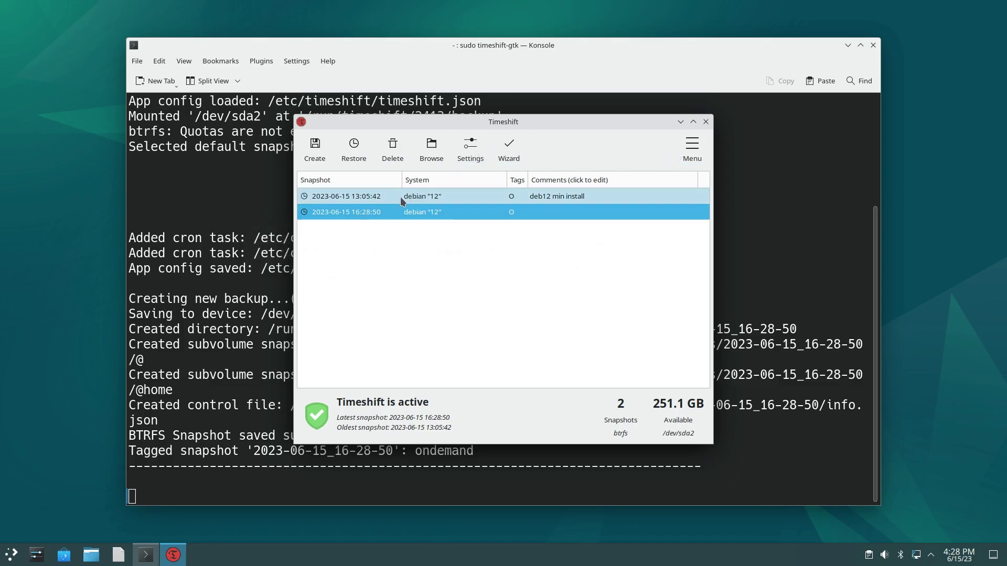
left_click(546, 211)
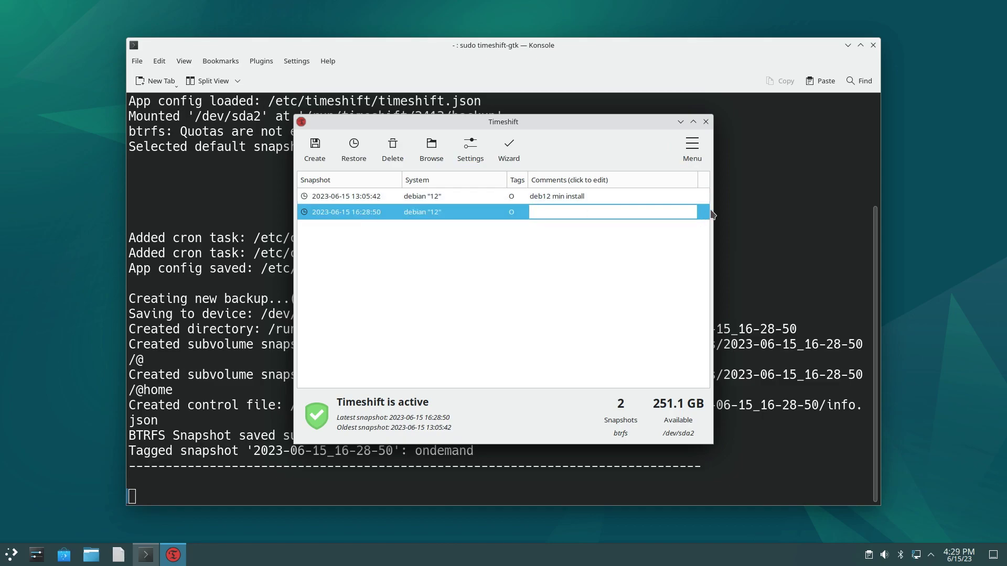
type("with kde minimal")
key("Return")
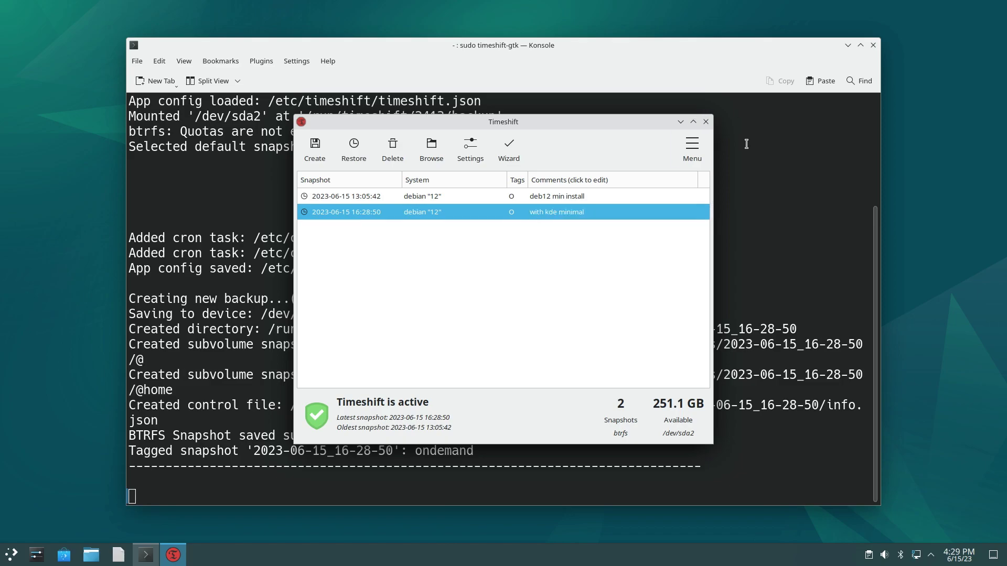
left_click(705, 123)
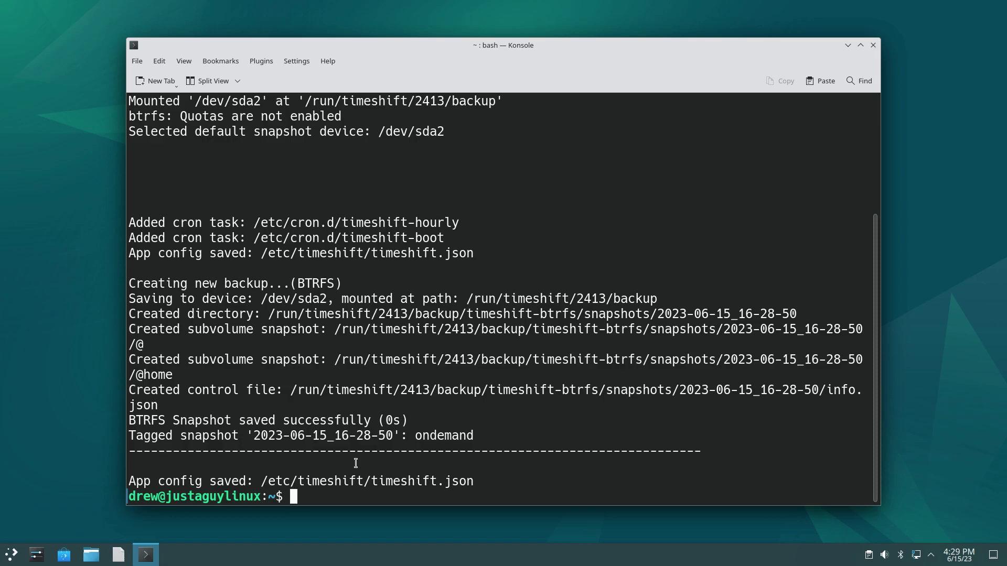
- Clear Konsole with Ctrl+L, browse the launcher's System applications, then dismiss the launcher
key("ctrl+l")
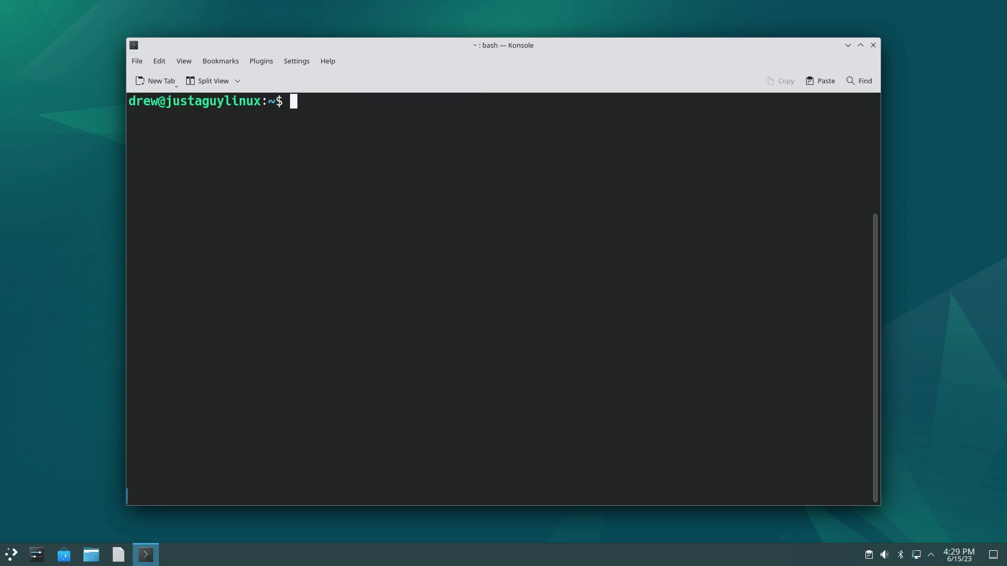
left_click(16, 559)
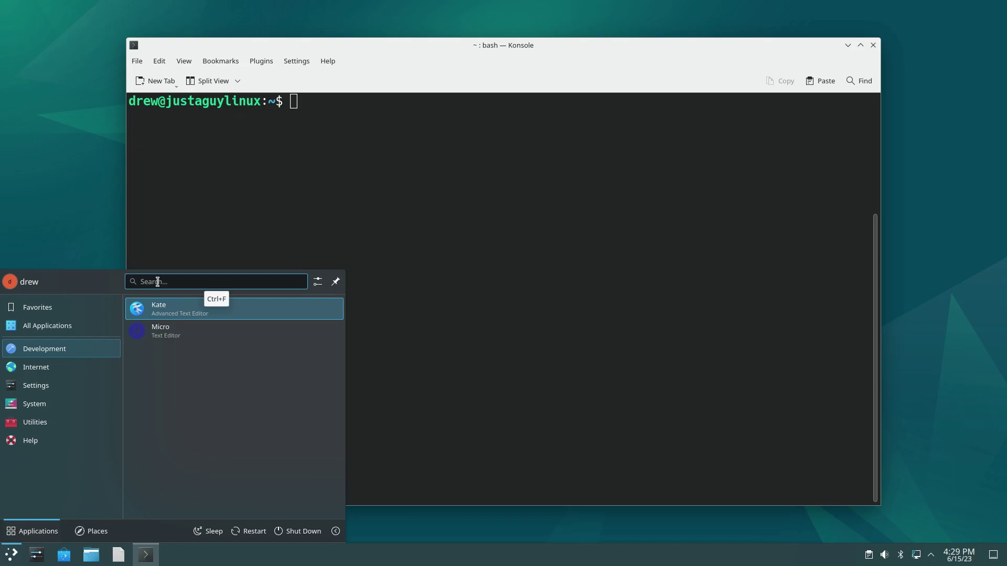
mouse_move(43, 403)
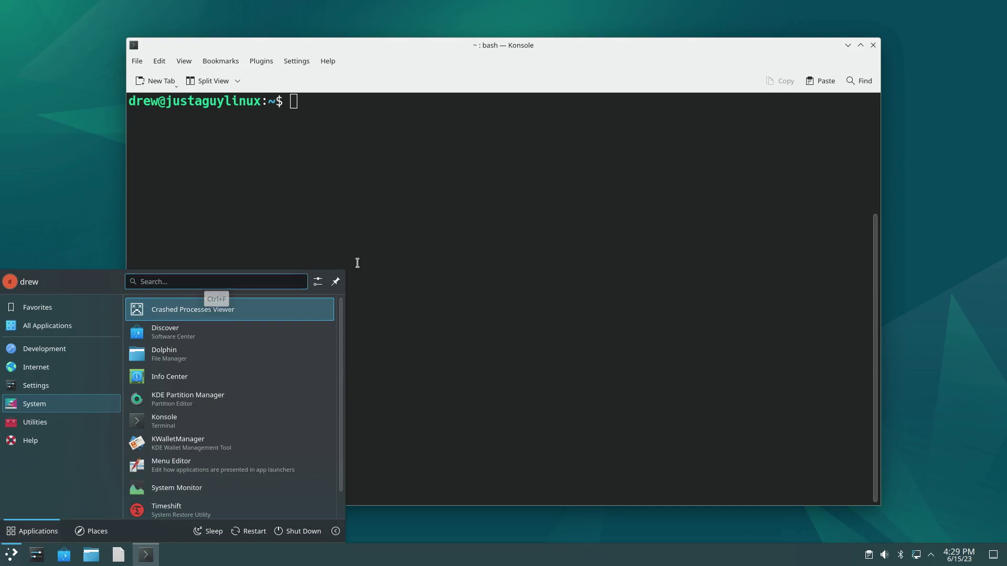
left_click(435, 209)
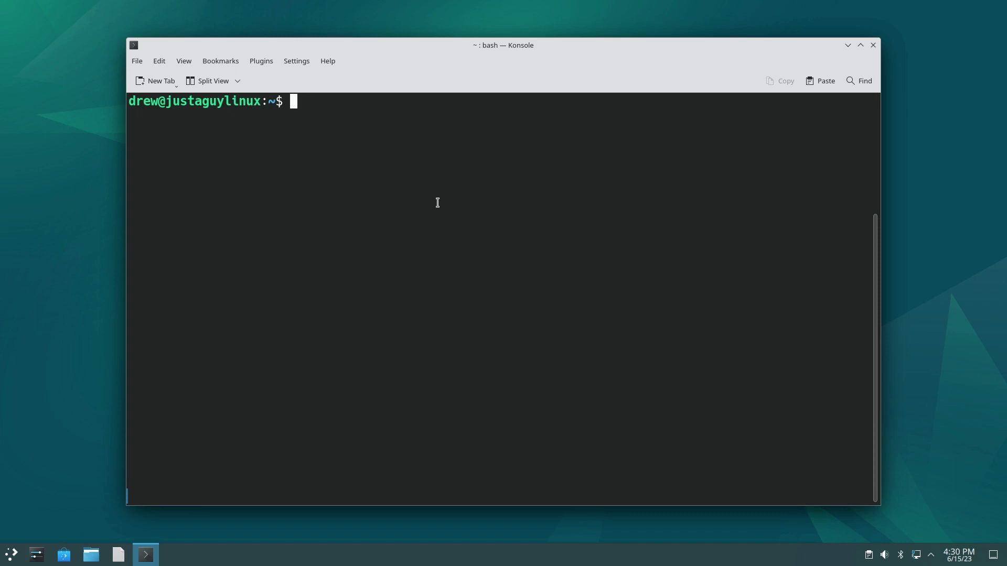
- Install flatpak with sudo apt install flatpak and confirm the package installation
type("sudo apt install ")
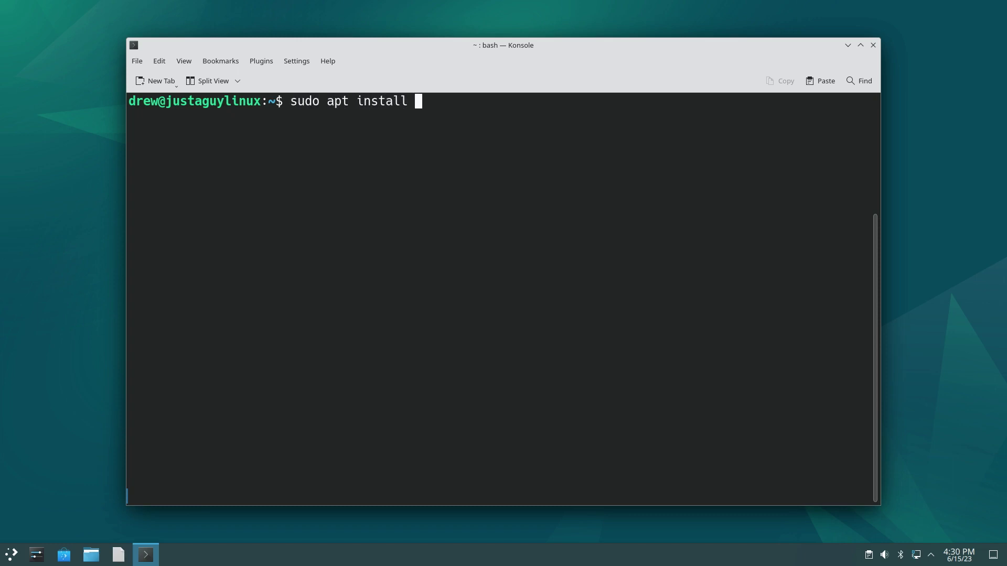
type("flatpak")
key("Return")
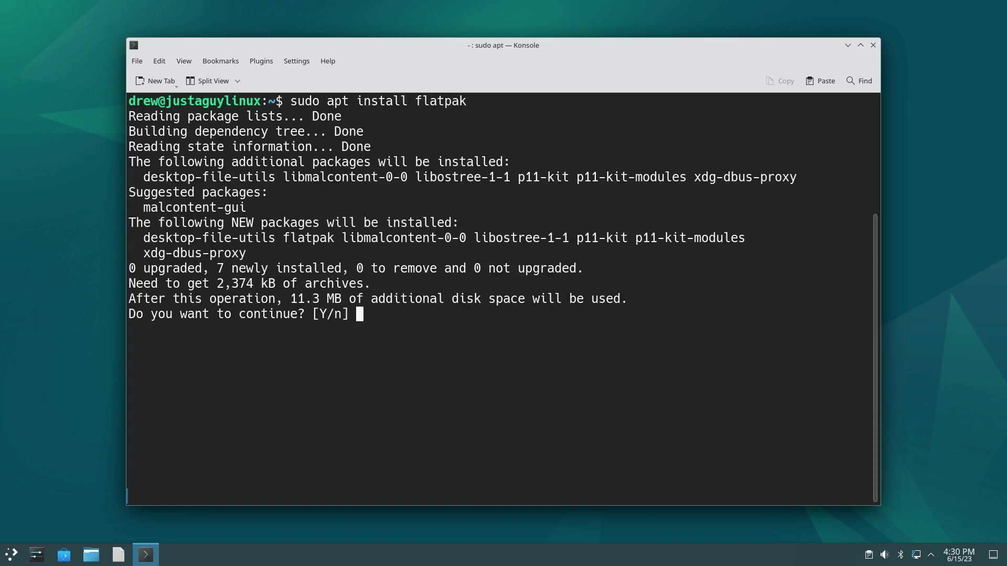
key("Return")
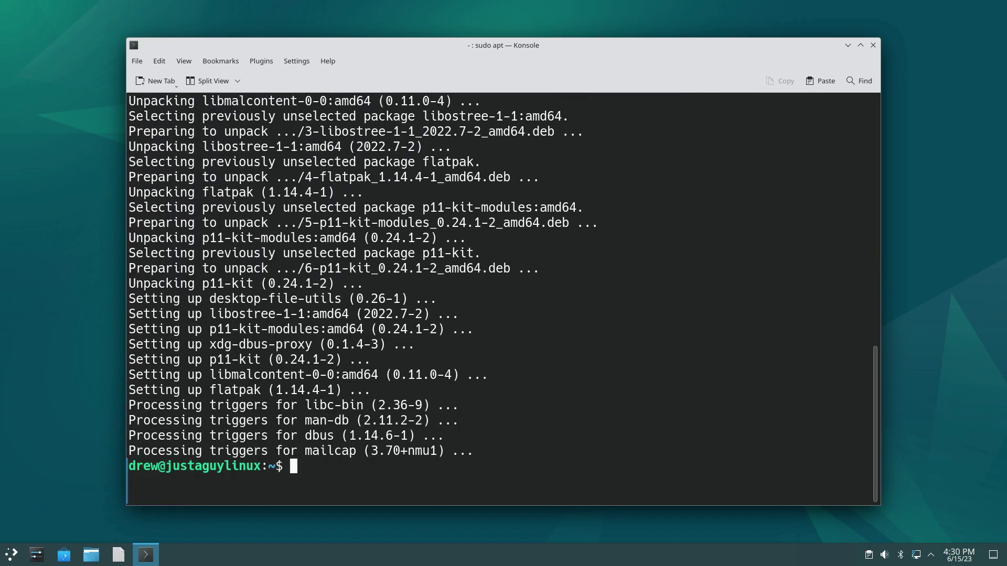
- Add the Flathub remote with flatpak remote-add, widening the terminal so the command fits
key("ctrl+l")
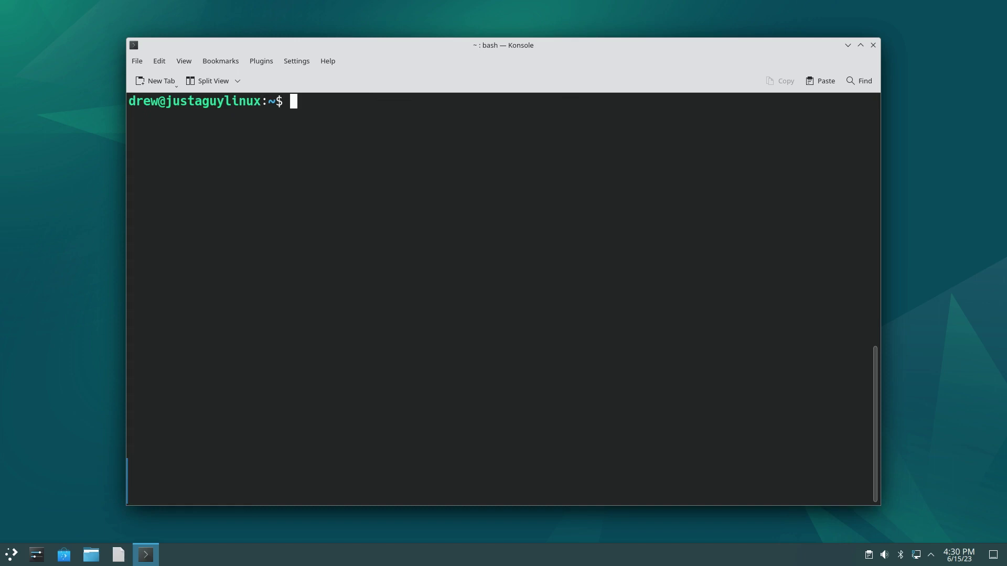
type("sudo flatpak remote-add --if-not-exists flathub https://flathub.org/repo/flathub.flatpakrepo")
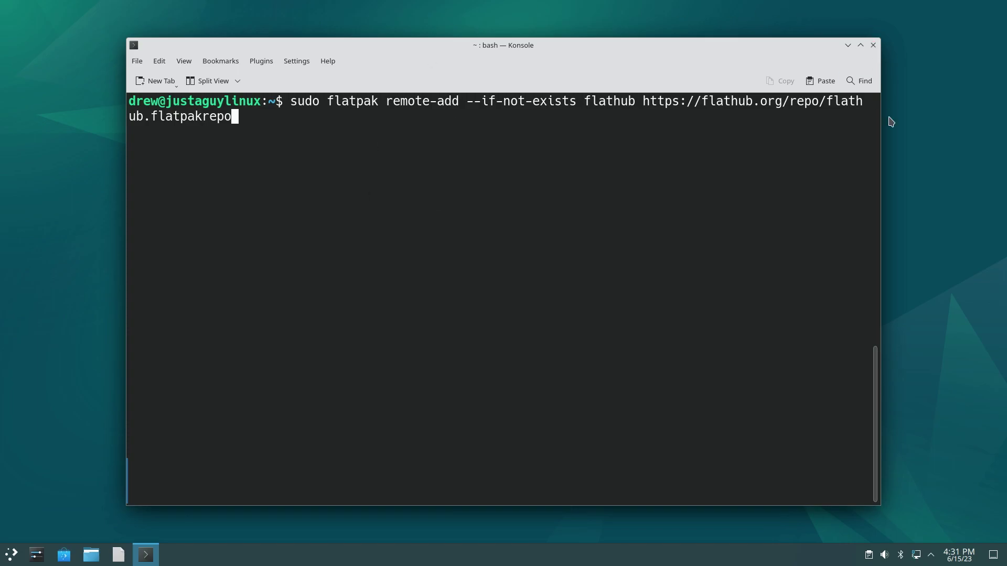
left_click_drag(881, 111, 955, 111)
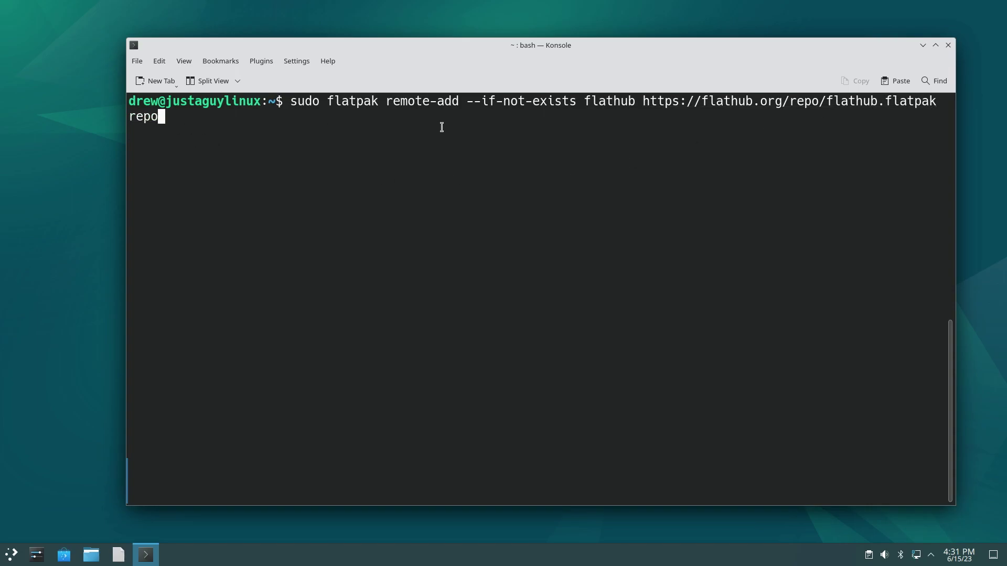
left_click_drag(963, 106, 999, 91)
left_click_drag(766, 54, 672, 54)
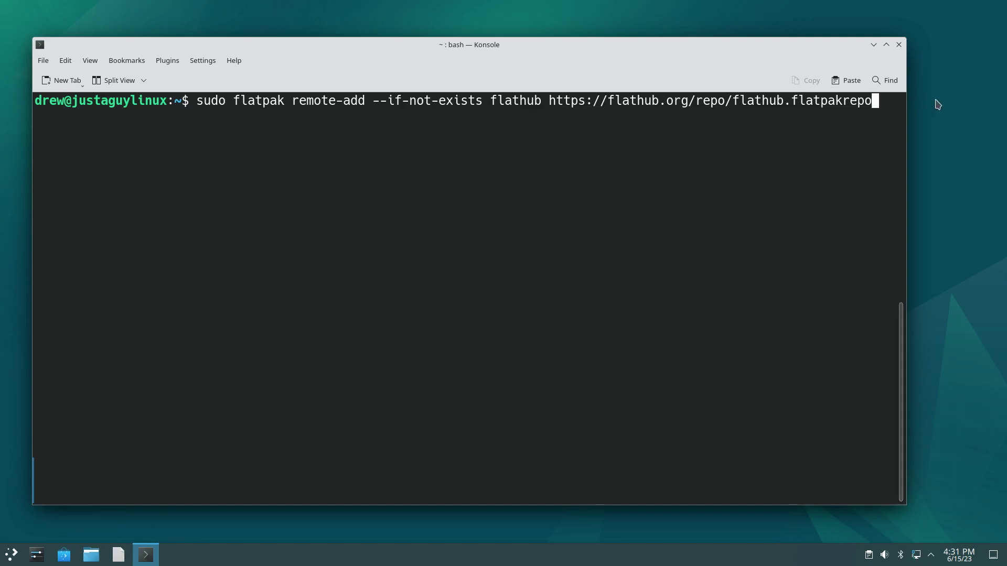
key("Return")
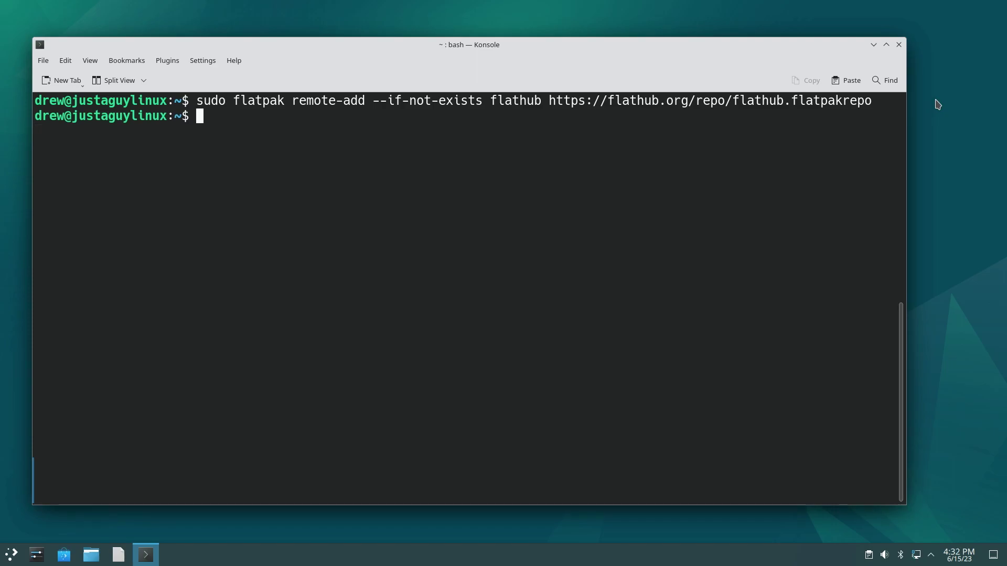
- Launch the Konqueror web browser from the application launcher
left_click(11, 556)
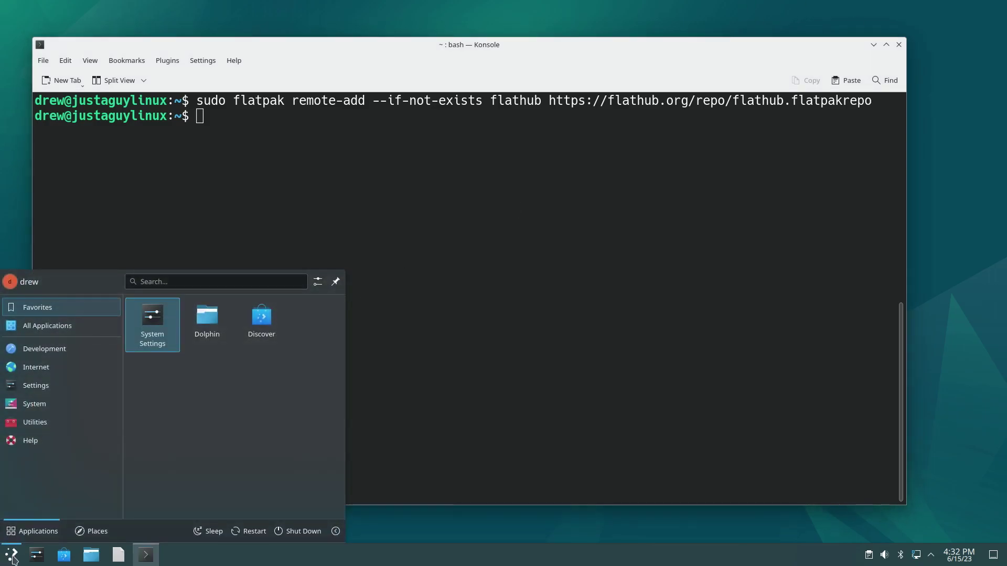
mouse_move(35, 367)
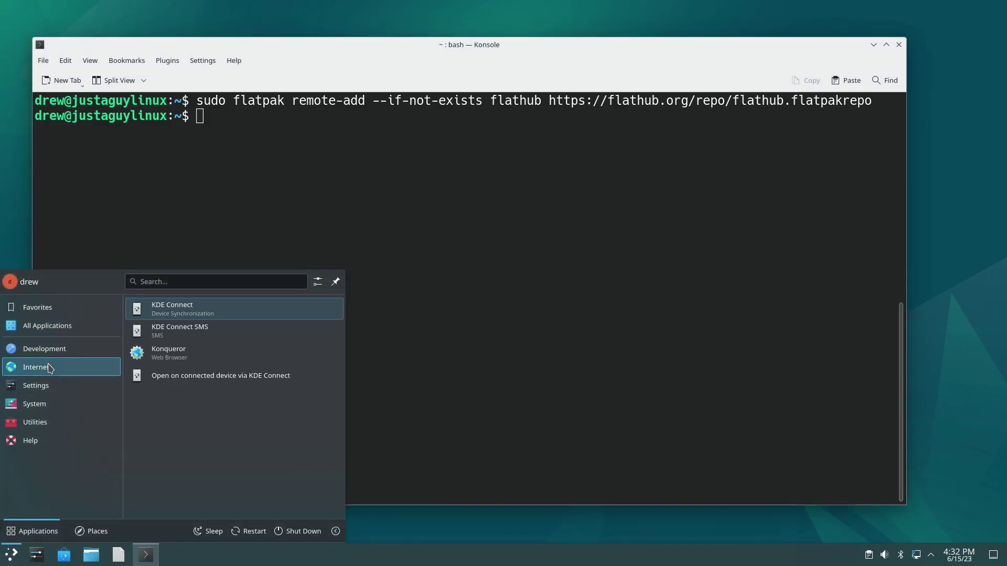
left_click(164, 353)
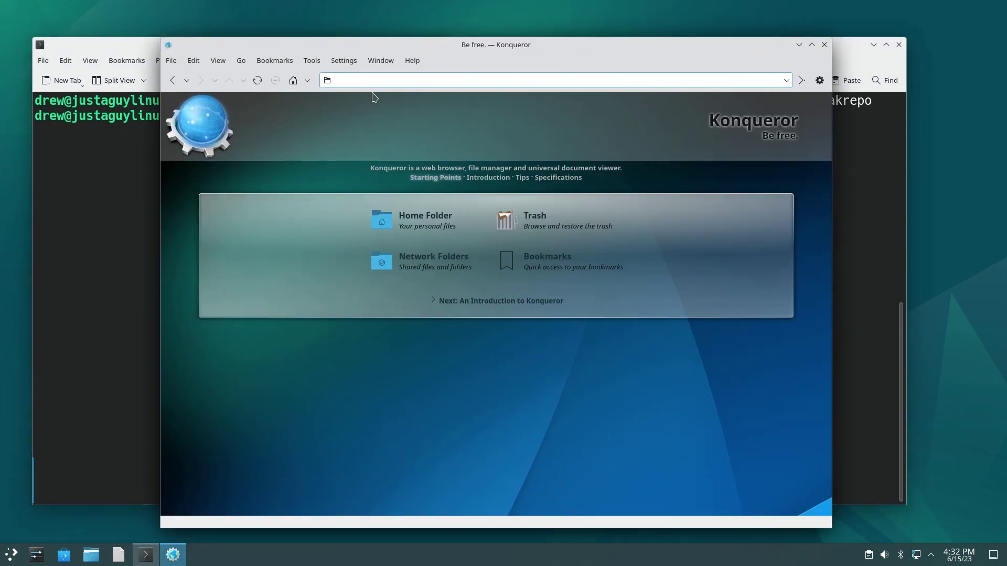
- Go to flathub.org and search its apps for 'firefox'
type("fla")
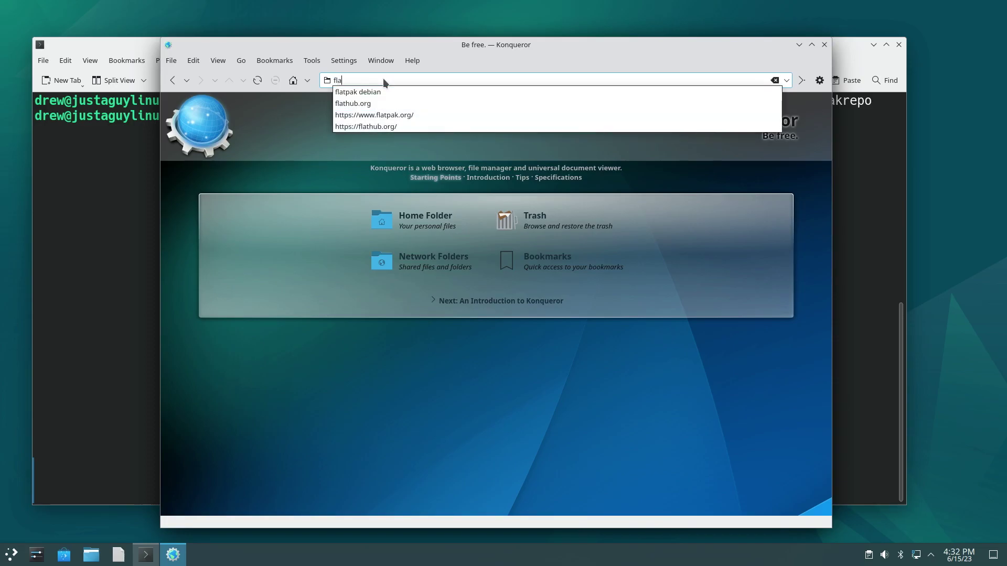
type("thub.or")
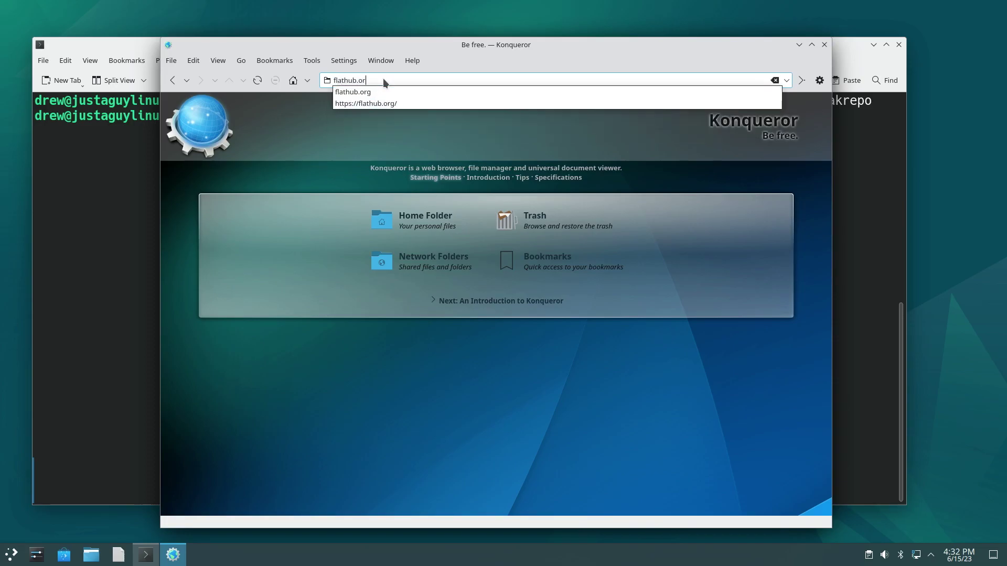
type("g")
key("Return")
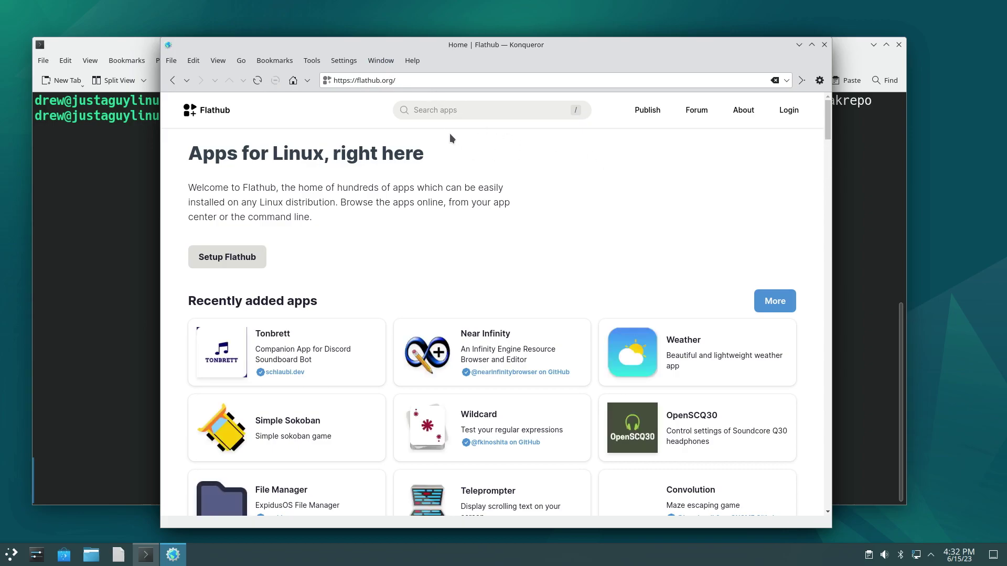
left_click(431, 105)
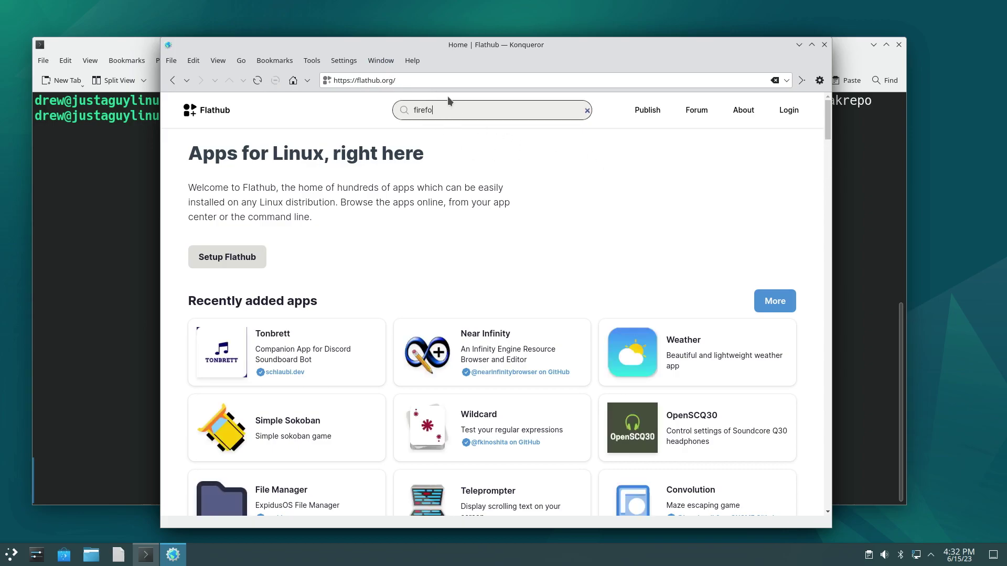
key("Return")
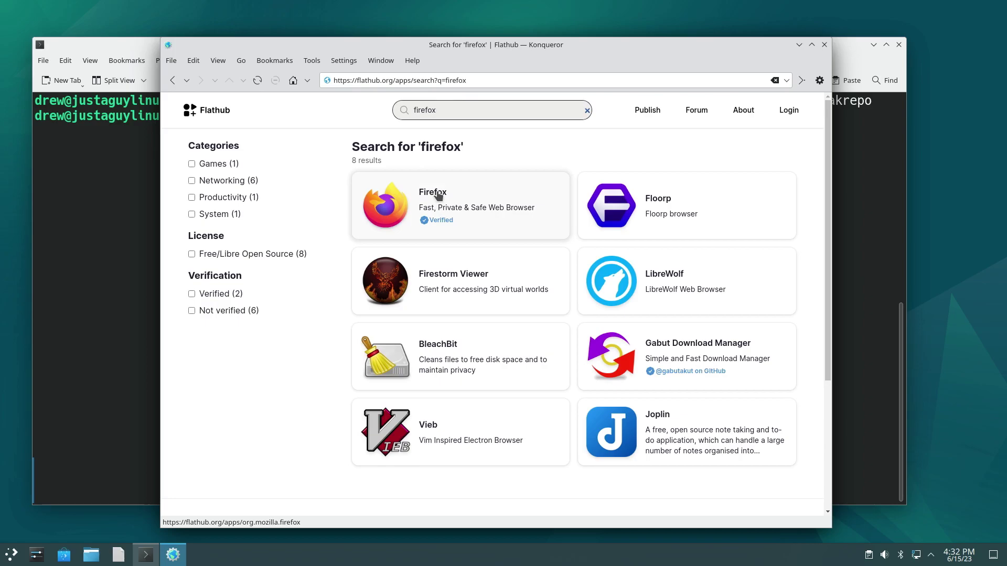
- In a new tab, search the web for 'debian.org packages firefox-esr'
left_click(170, 60)
left_click(184, 89)
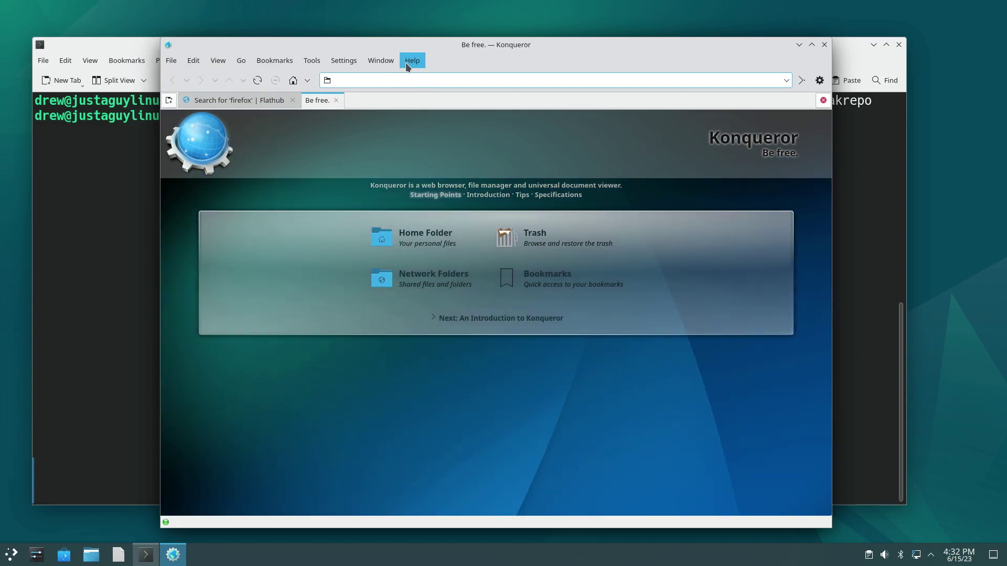
type("debian")
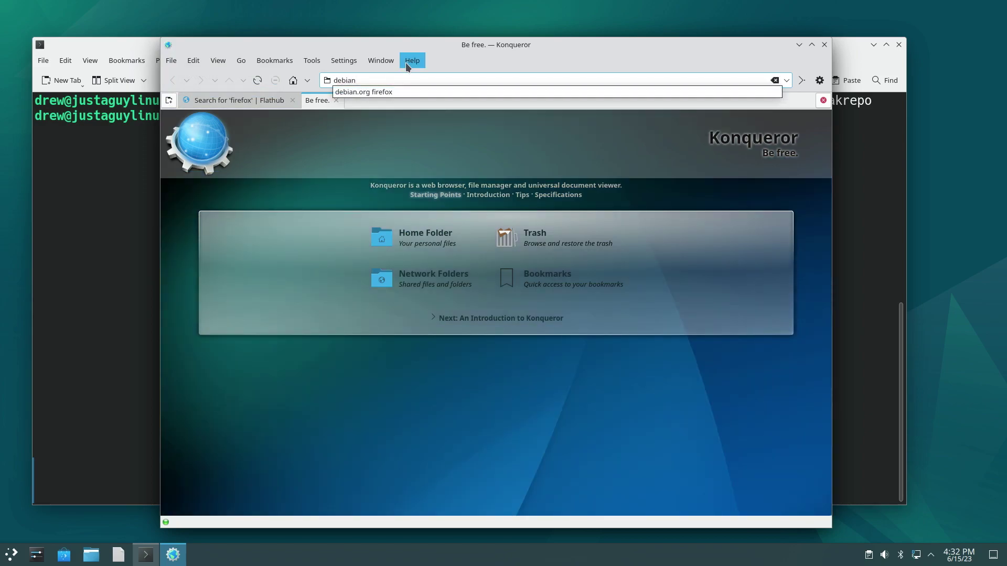
type(".org packag")
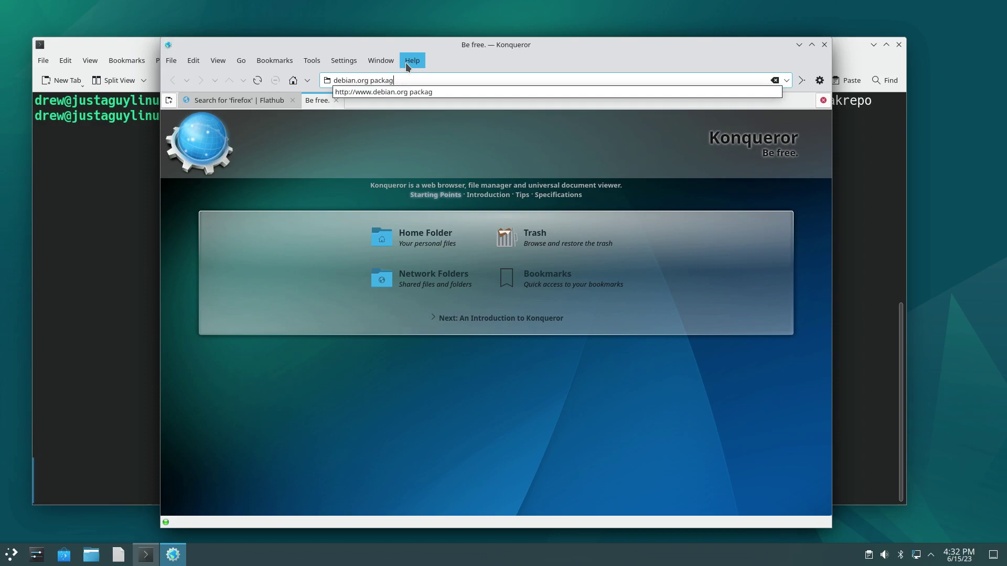
type("es fireflo")
key("BackSpace")
key("BackSpace")
type("o")
key("BackSpace")
key("BackSpace")
key("BackSpace")
type("-esr")
key("Return")
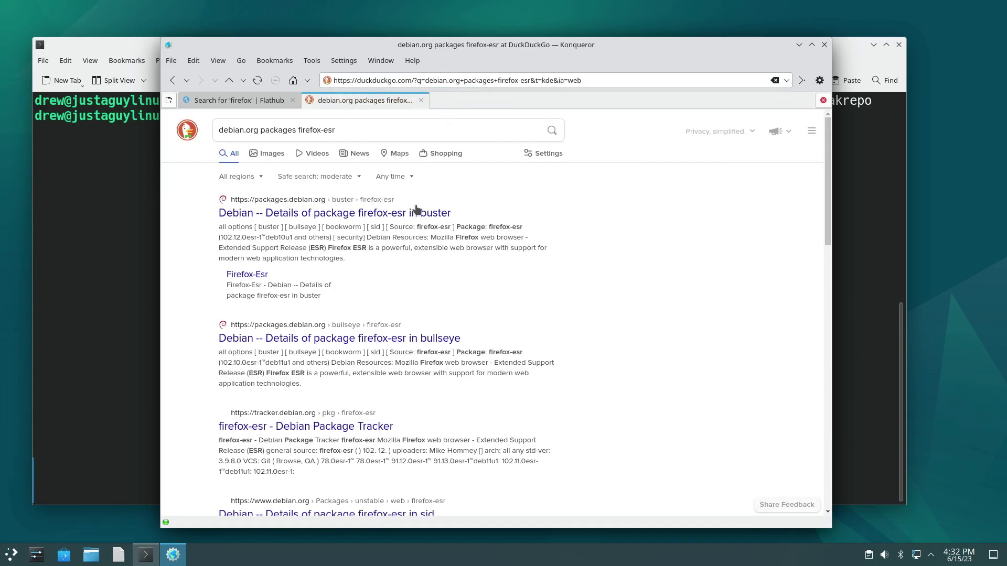
- Open Debian's firefox-esr package page and check the bookworm (102.12.0esr-1~deb12u1), trixie and sid versions
left_click(346, 213)
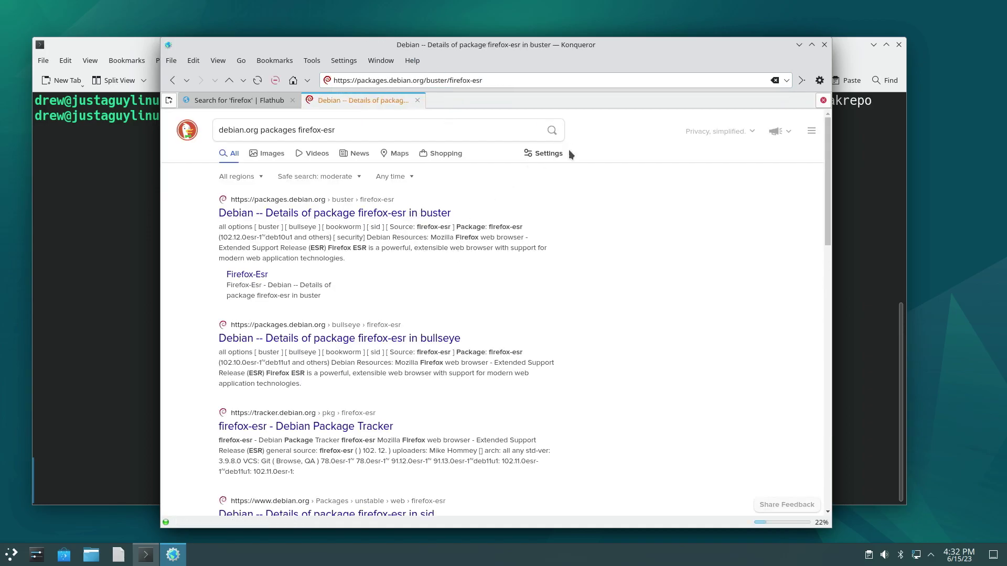
left_click(726, 175)
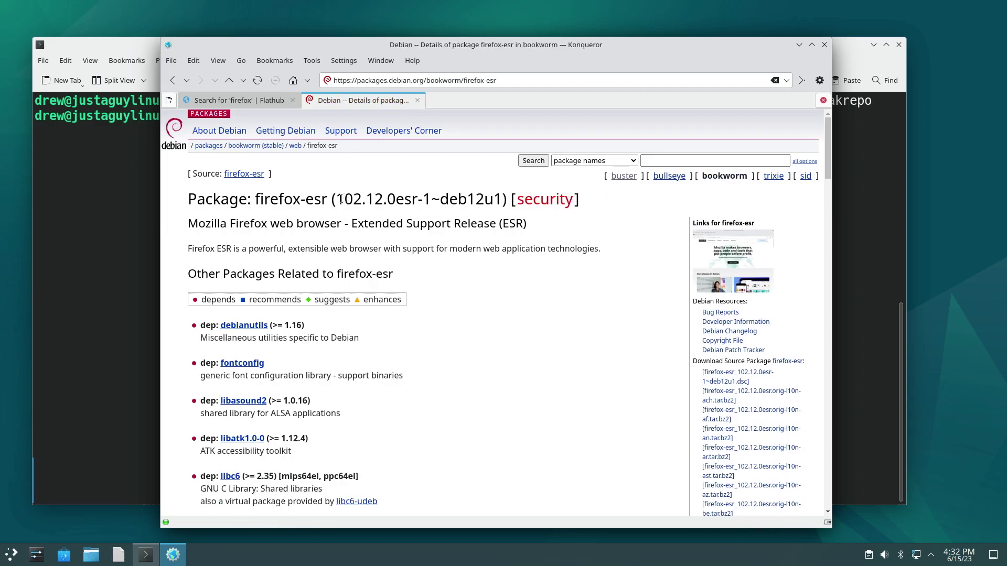
left_click_drag(335, 199, 384, 200)
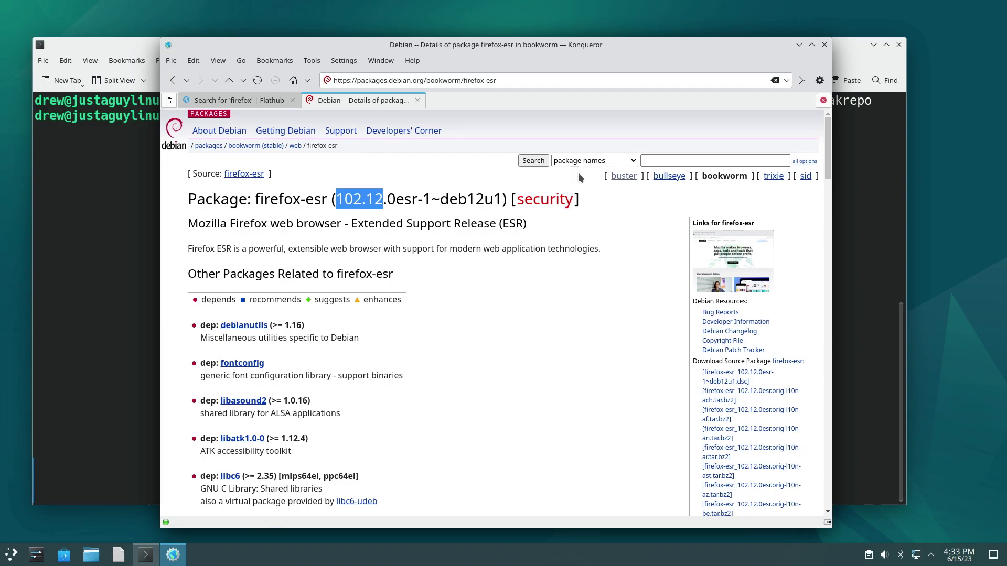
left_click(775, 177)
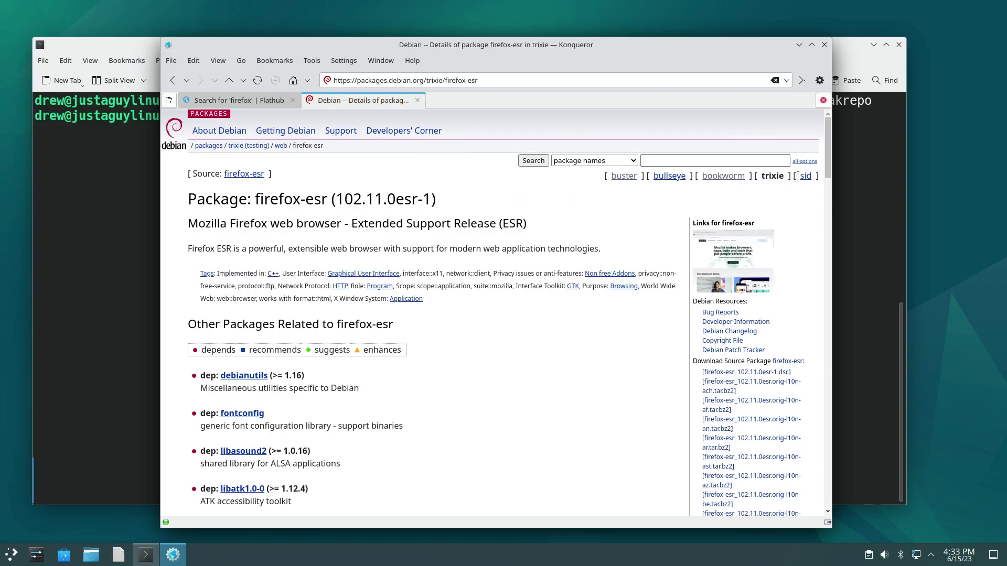
left_click(805, 176)
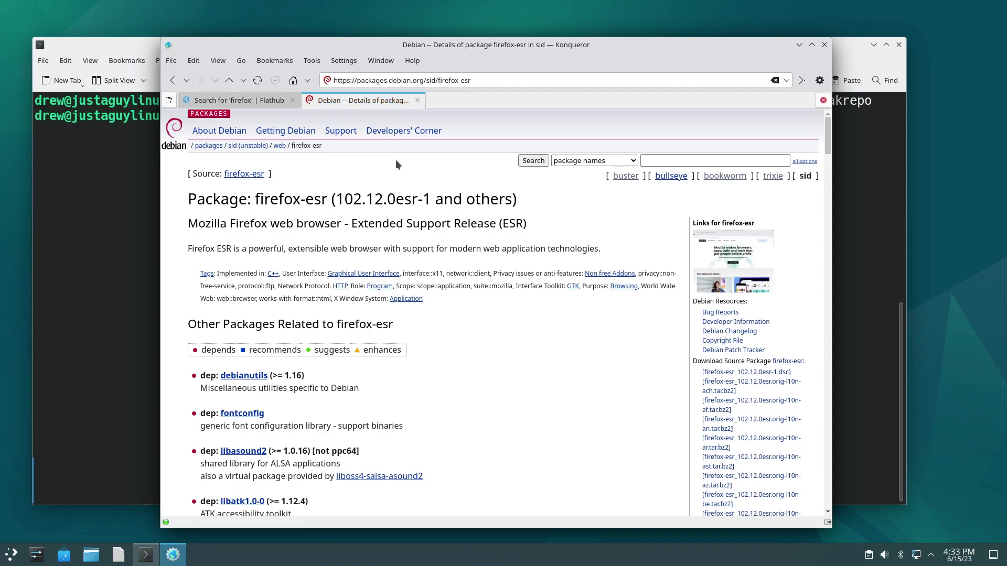
- Open Flathub's Firefox 114.0.1 page and select its flatpak install command for copying
left_click(243, 101)
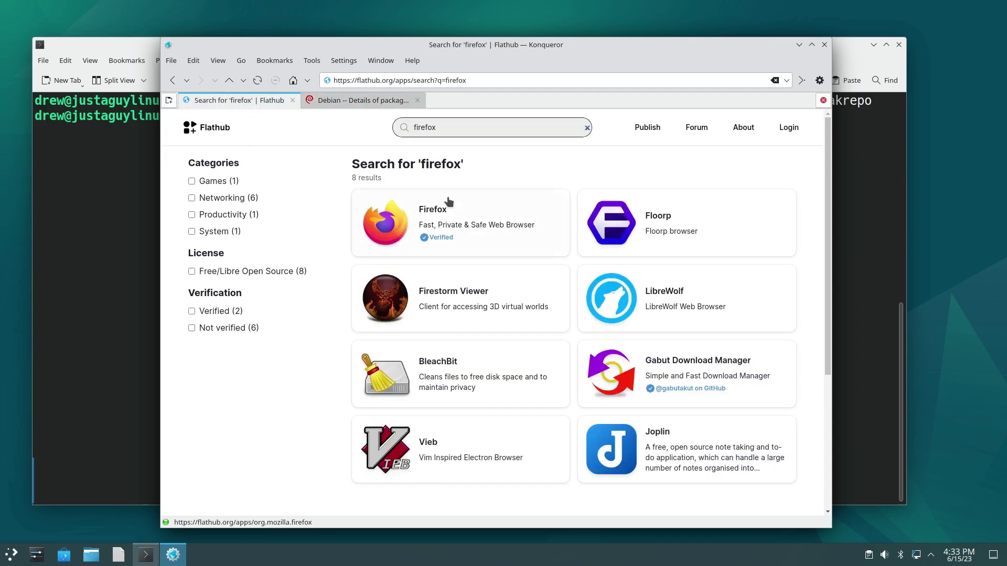
left_click(440, 213)
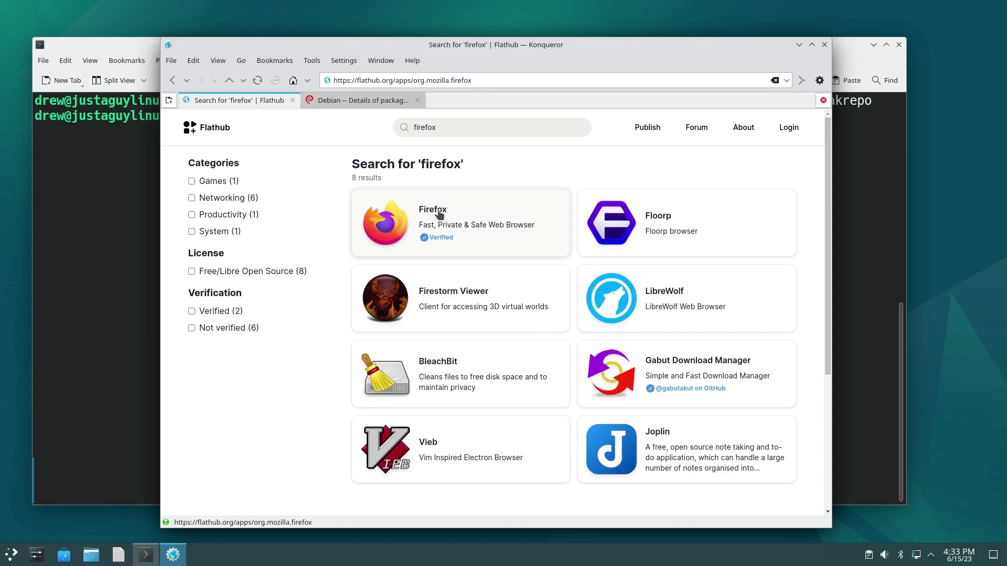
scroll(483, 227, "down", 5)
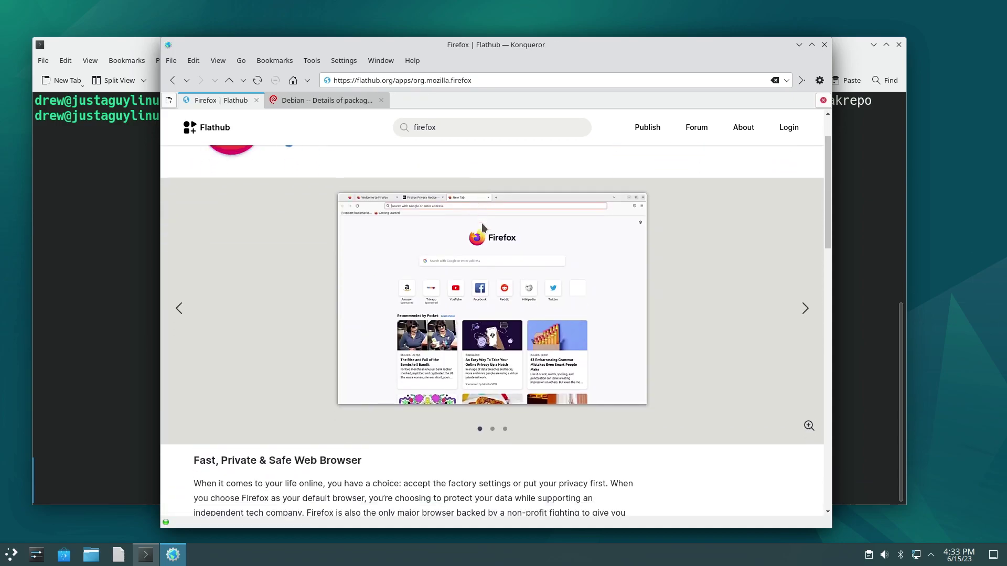
scroll(482, 225, "down", 1)
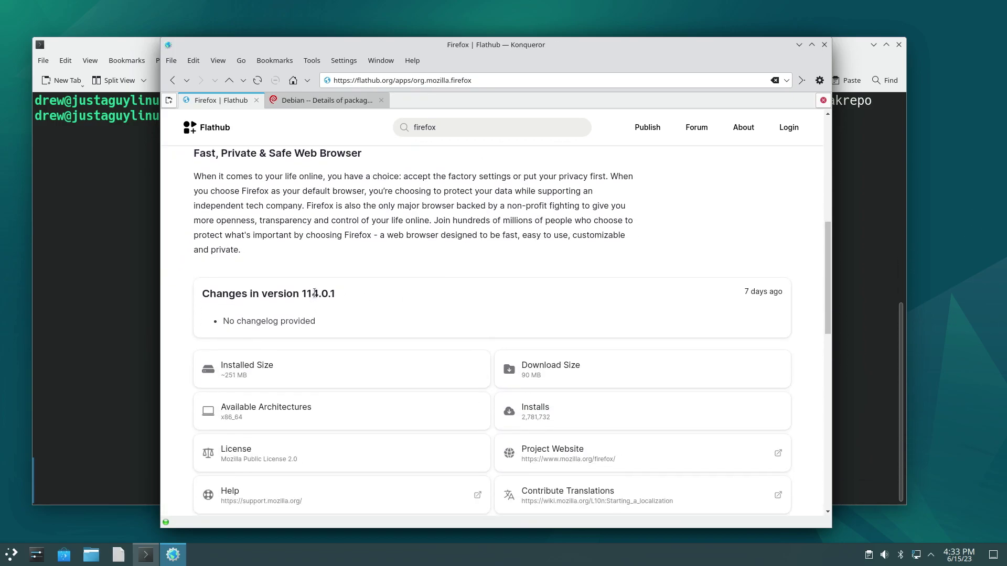
scroll(314, 296, "down", 10)
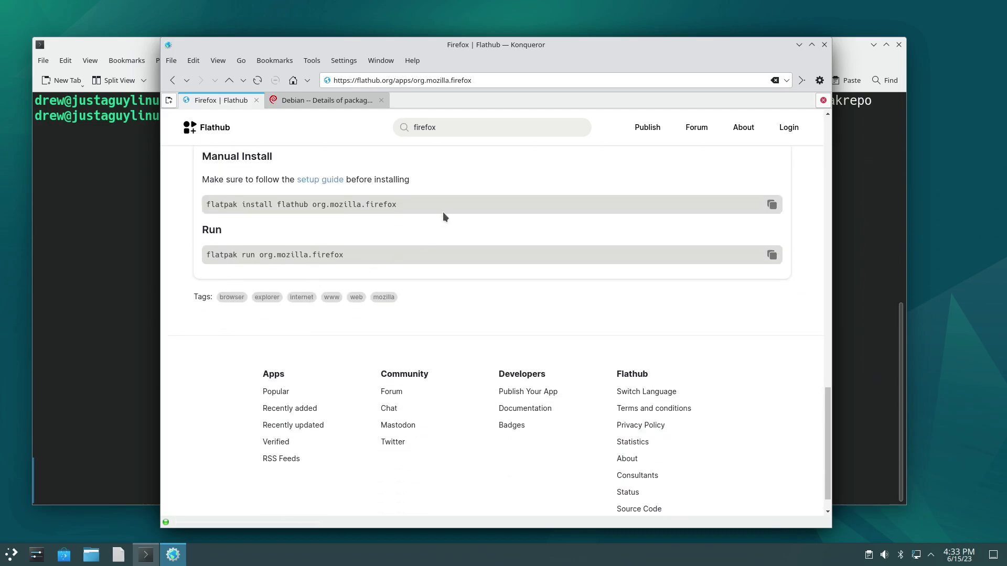
left_click_drag(409, 203, 203, 208)
right_click(224, 205)
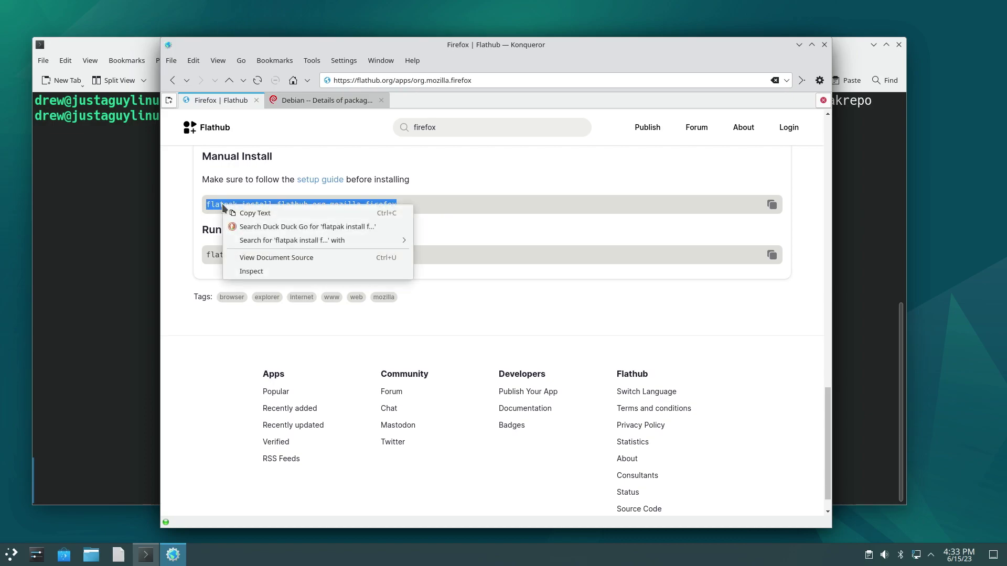
- Run sudo flatpak install flathub org.mozilla.firefox, confirm it, then open the application launcher
left_click(241, 213)
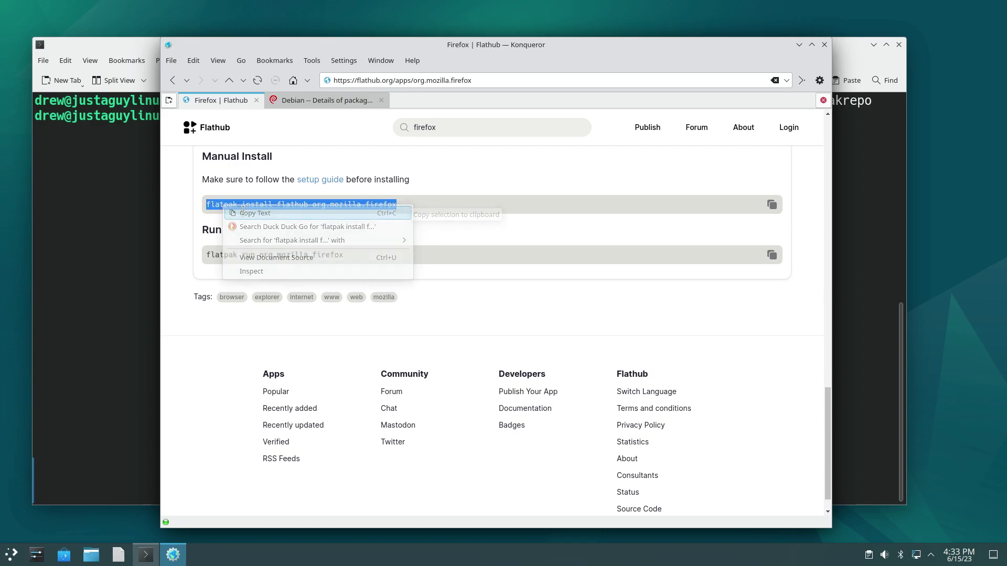
left_click(119, 209)
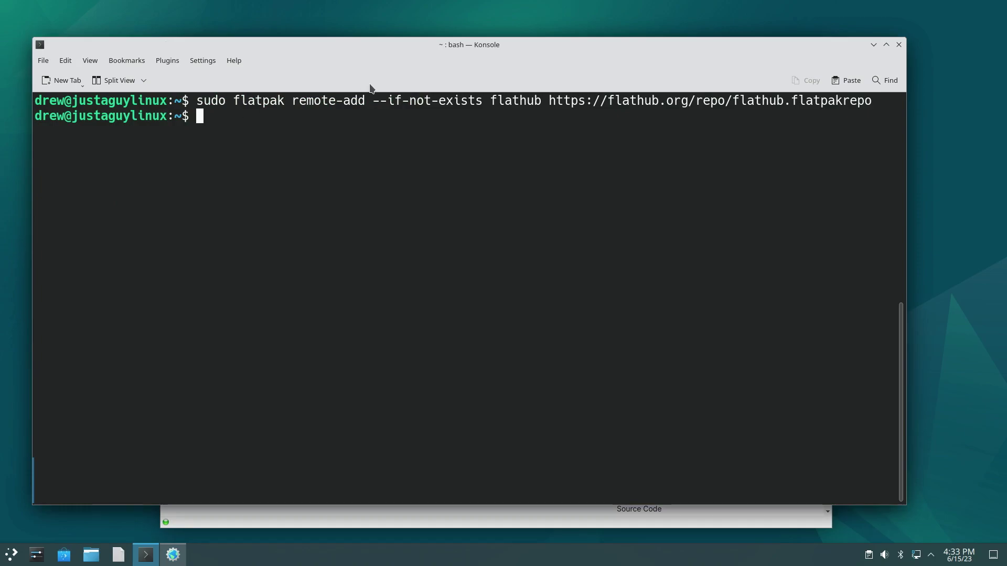
type("sudo")
key("ctrl+shift+v")
key("Return")
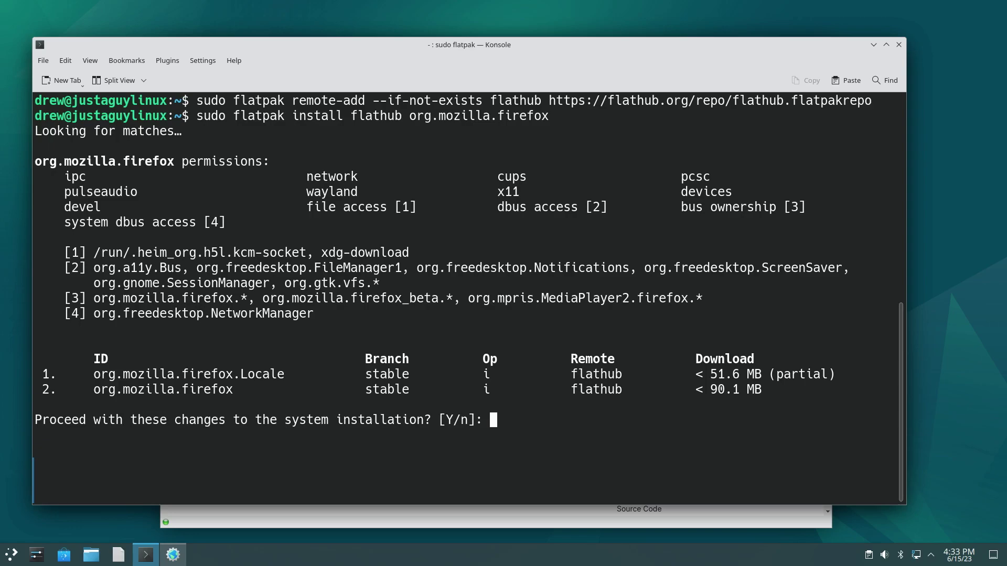
key("Return")
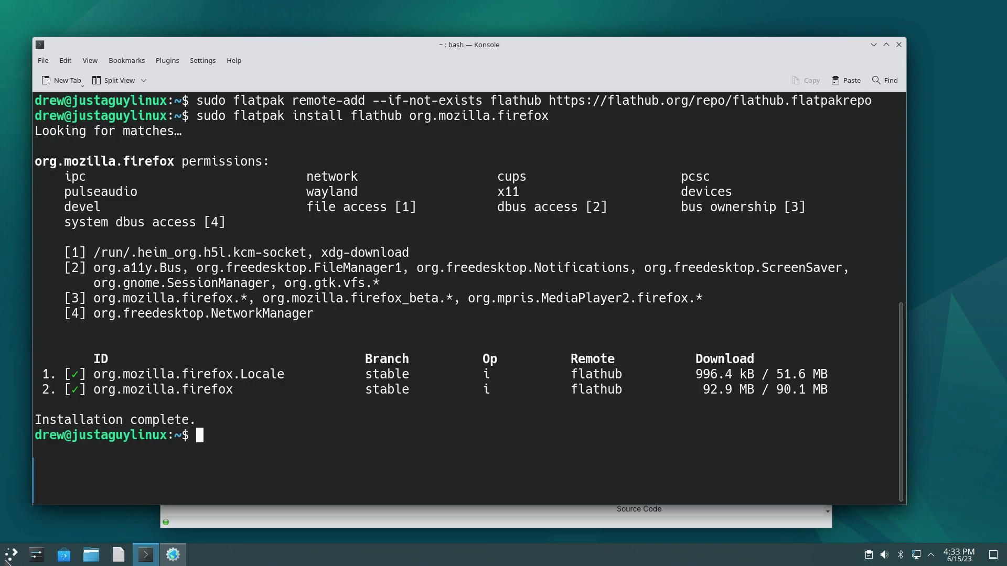
left_click(6, 561)
left_click(35, 404)
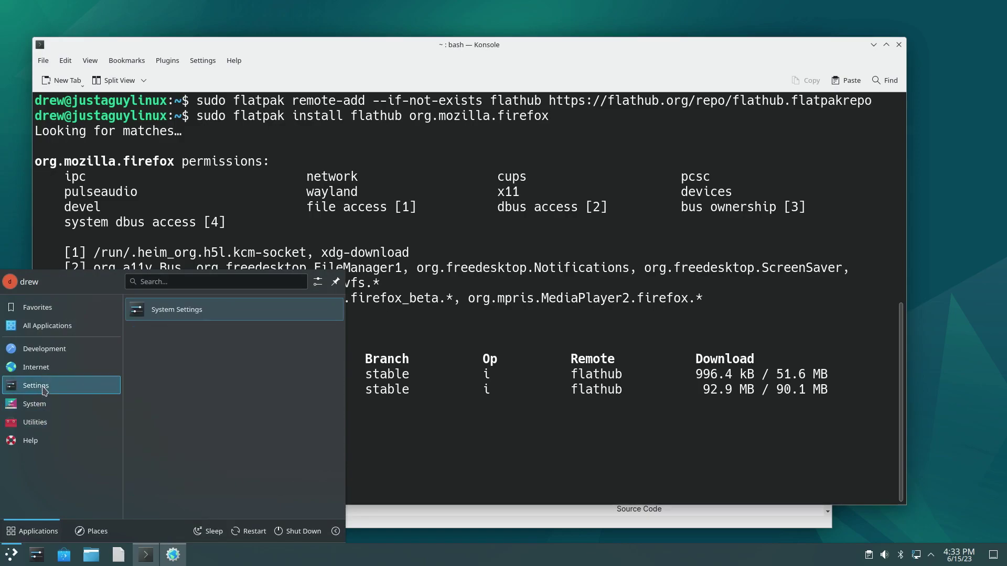
- Launch Flathub's Firefox from the Internet menu, load YouTube, then close the browser
mouse_move(35, 367)
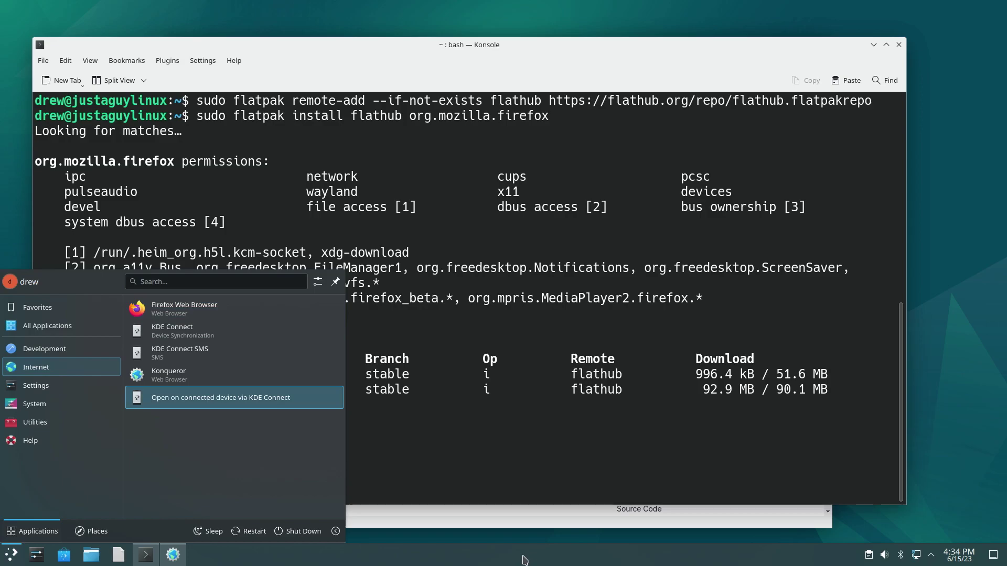
left_click(203, 304)
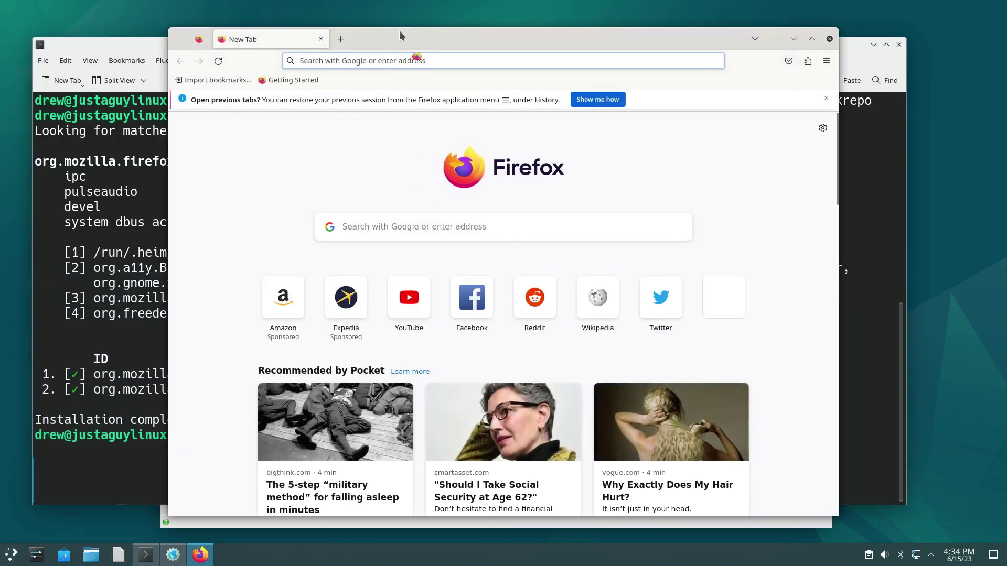
left_click(327, 66)
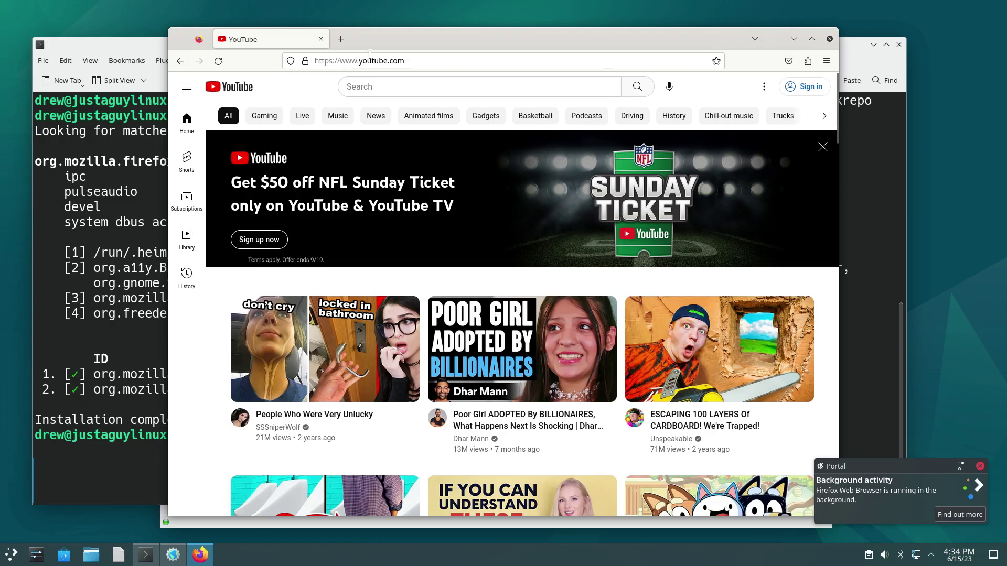
left_click(830, 39)
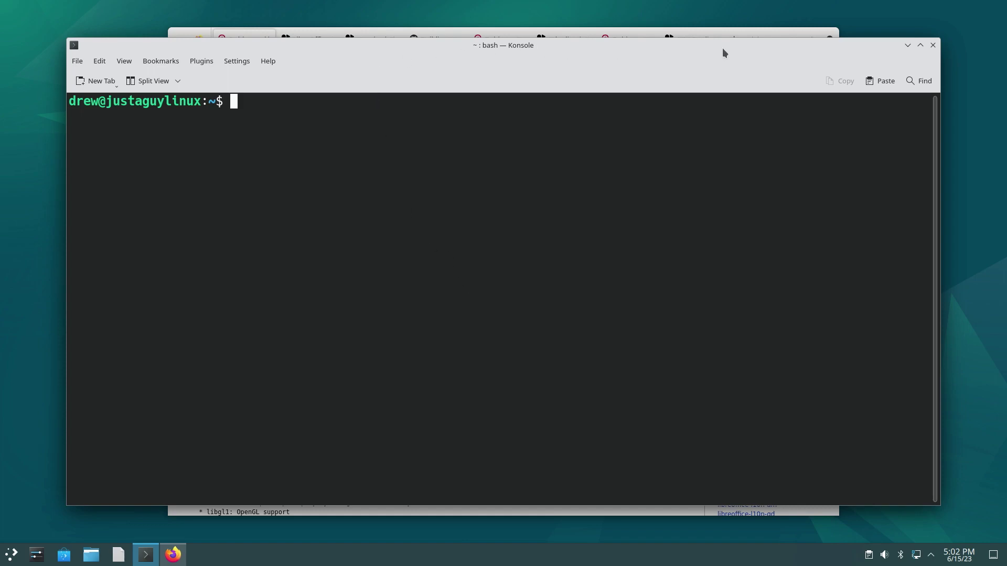
- Uncover Firefox and highlight Debian's libreoffice version 7.4.5-3
left_click_drag(762, 49, 786, 120)
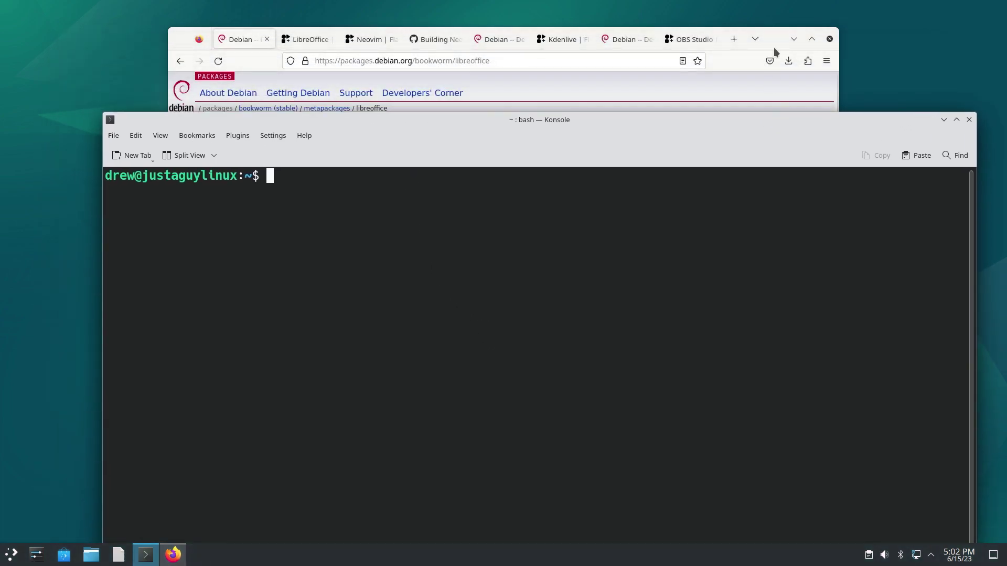
left_click(178, 45)
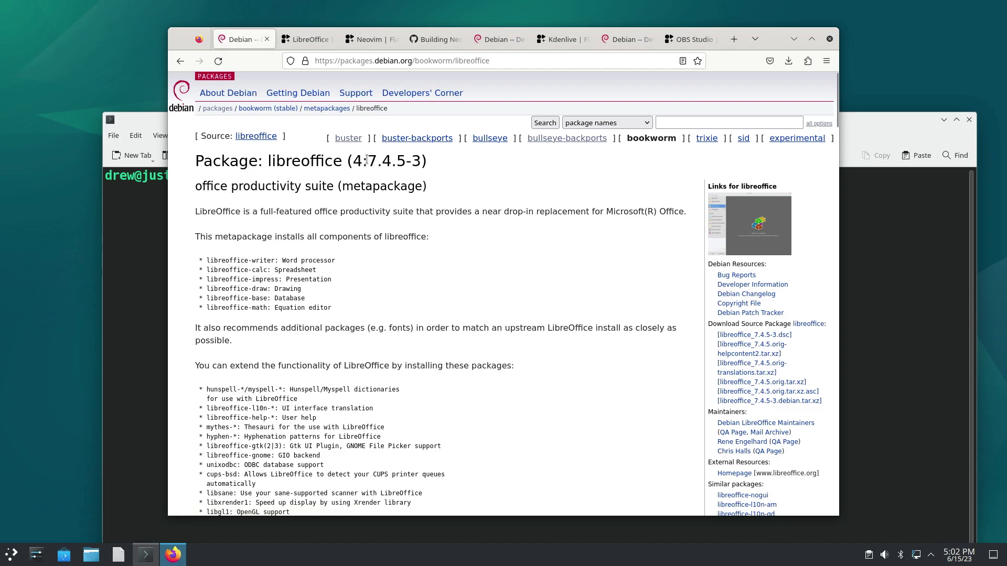
left_click_drag(366, 160, 421, 162)
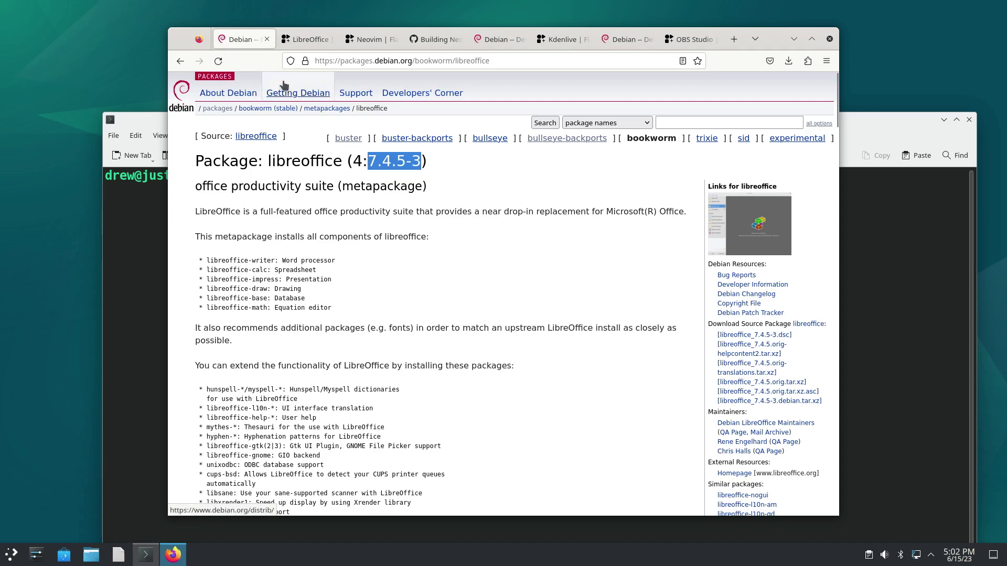
- Highlight Flathub's LibreOffice version 7.5.4.2 and compare it against the Debian tab
left_click(303, 45)
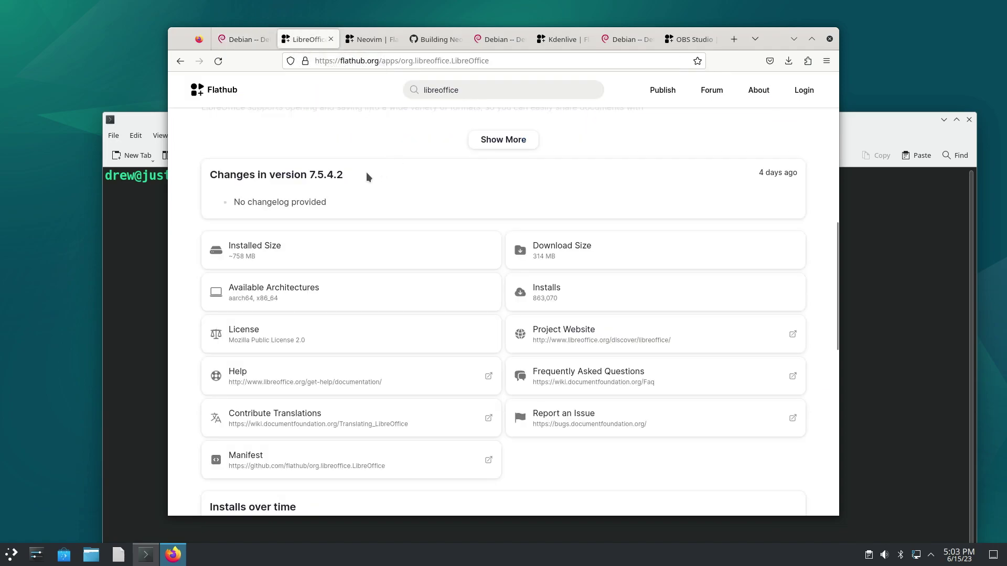
left_click_drag(348, 177, 310, 174)
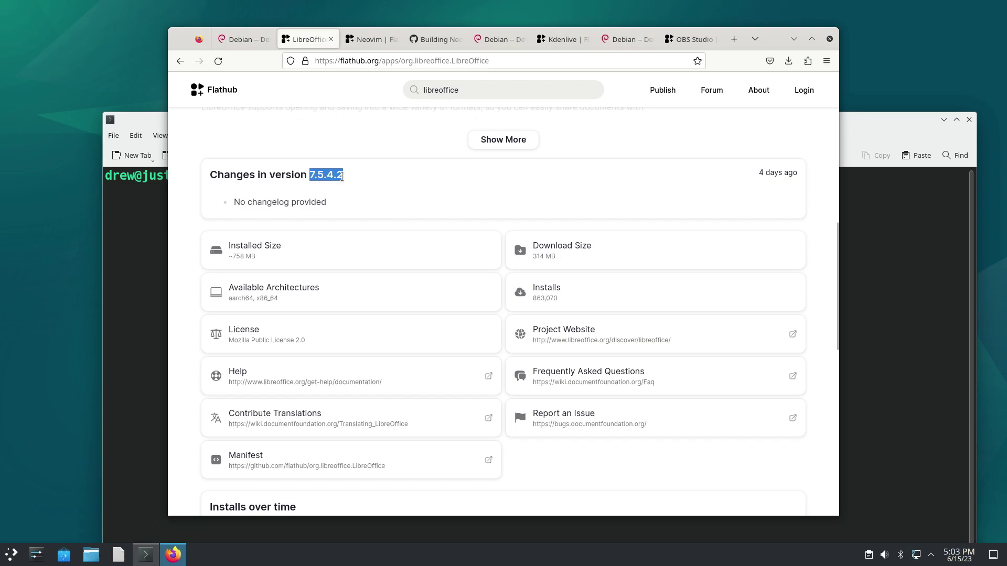
left_click(247, 42)
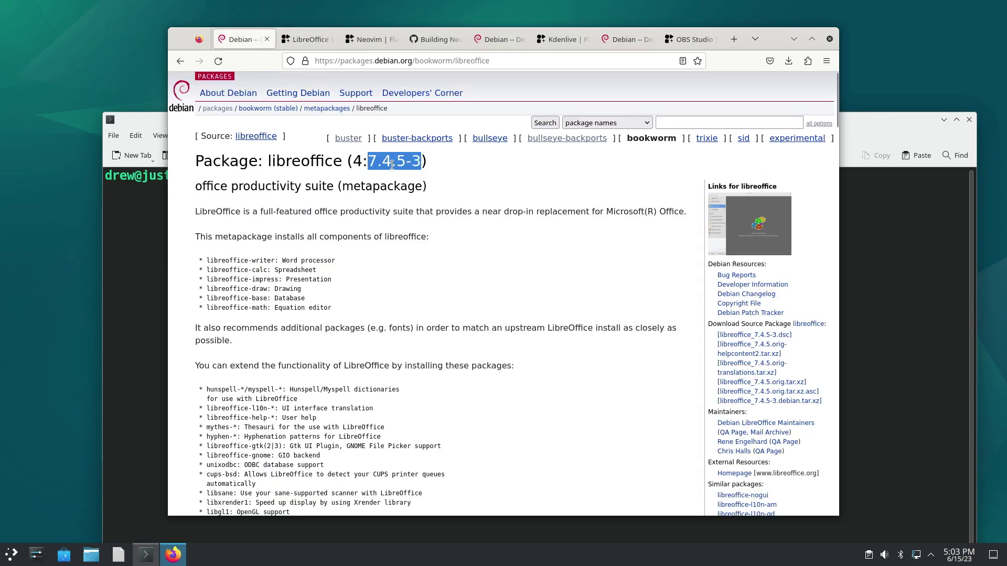
left_click(303, 42)
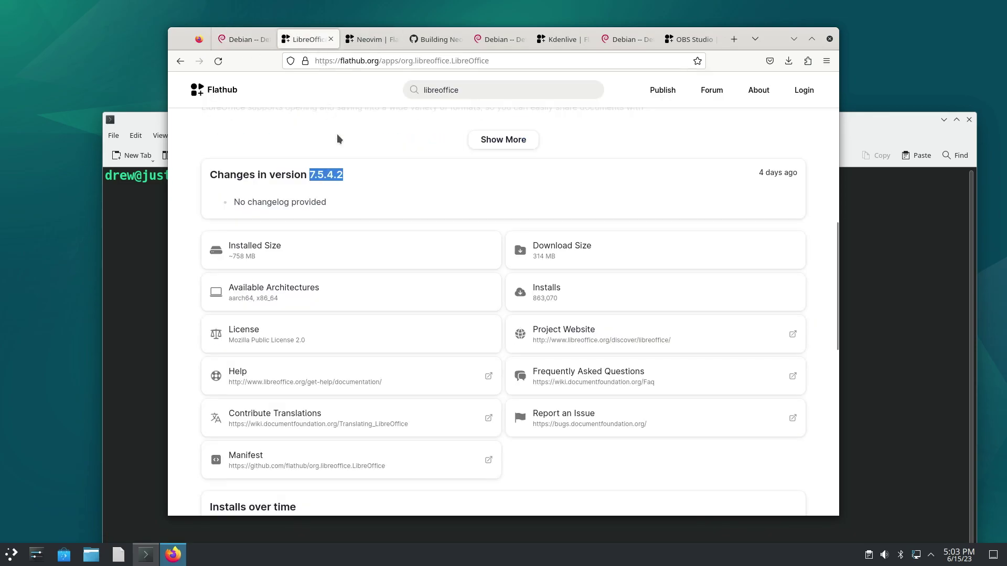
scroll(411, 201, "up", 3)
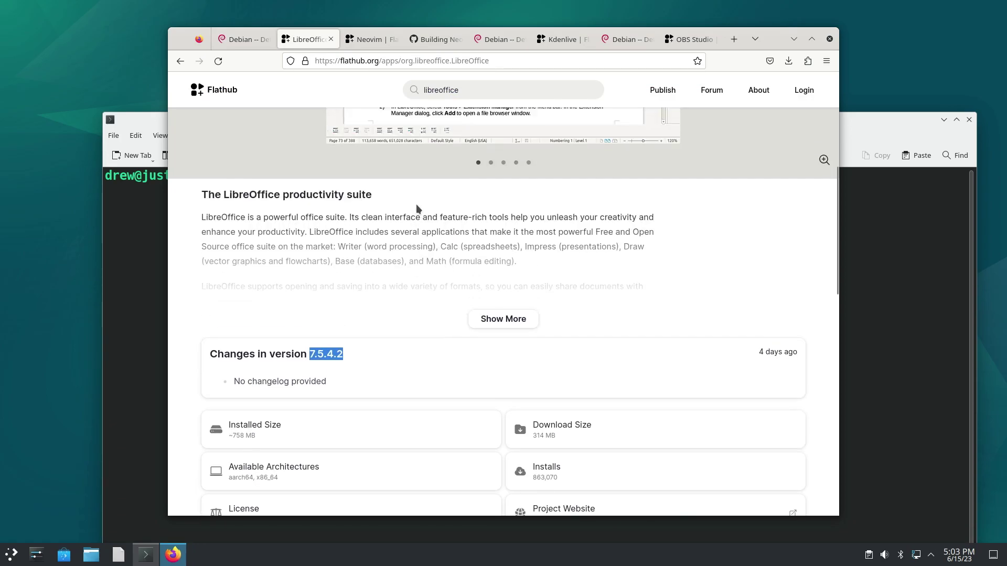
scroll(415, 206, "up", 4)
scroll(302, 210, "up", 2)
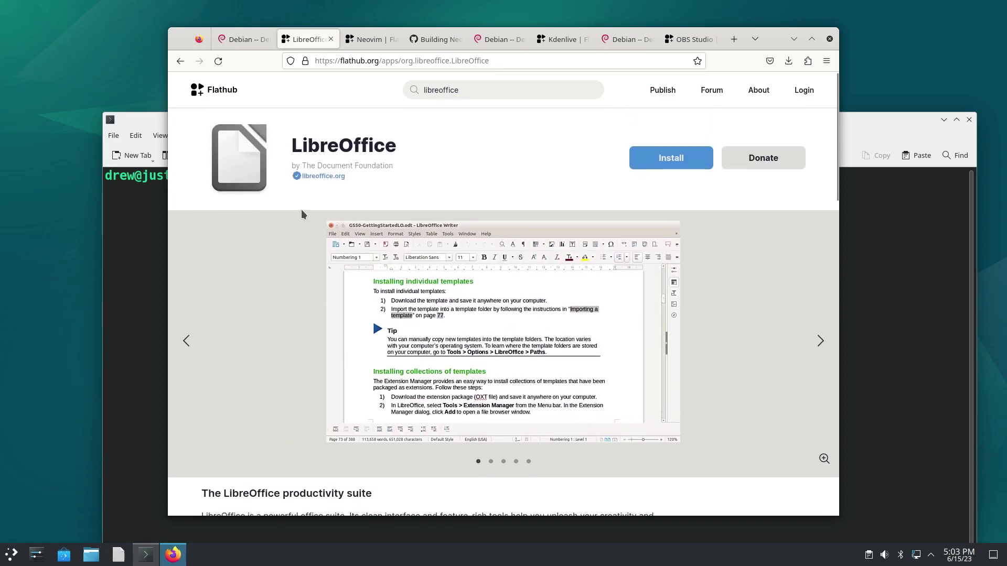
scroll(303, 213, "down", 2)
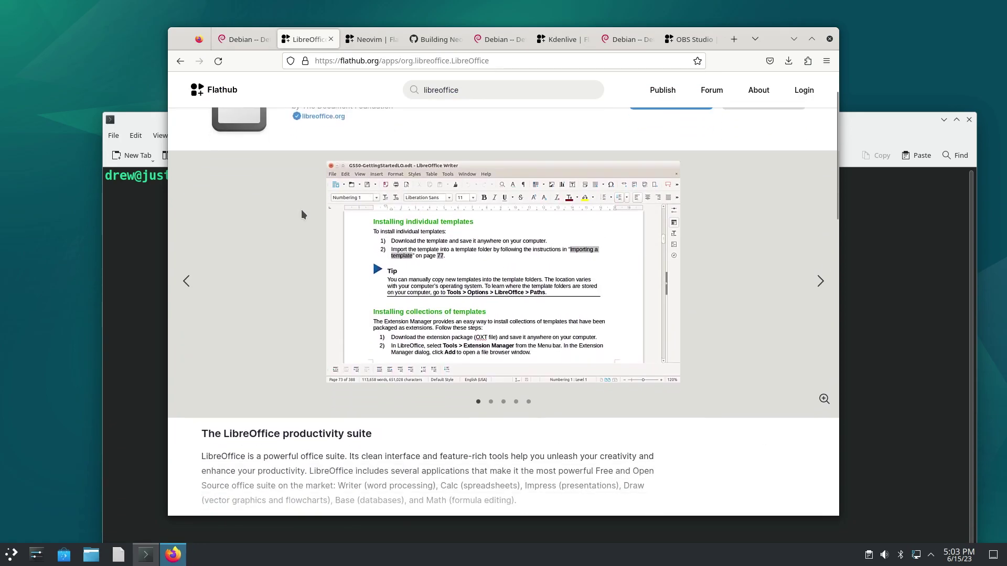
- Check Flathub's Neovim version 0.9.1 on its app page
left_click(371, 40)
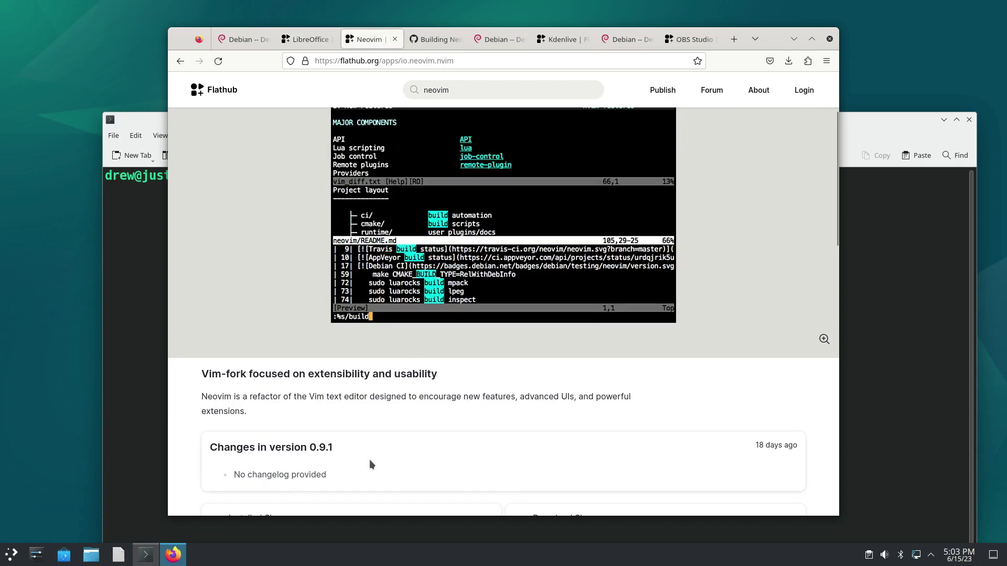
left_click_drag(346, 448, 313, 445)
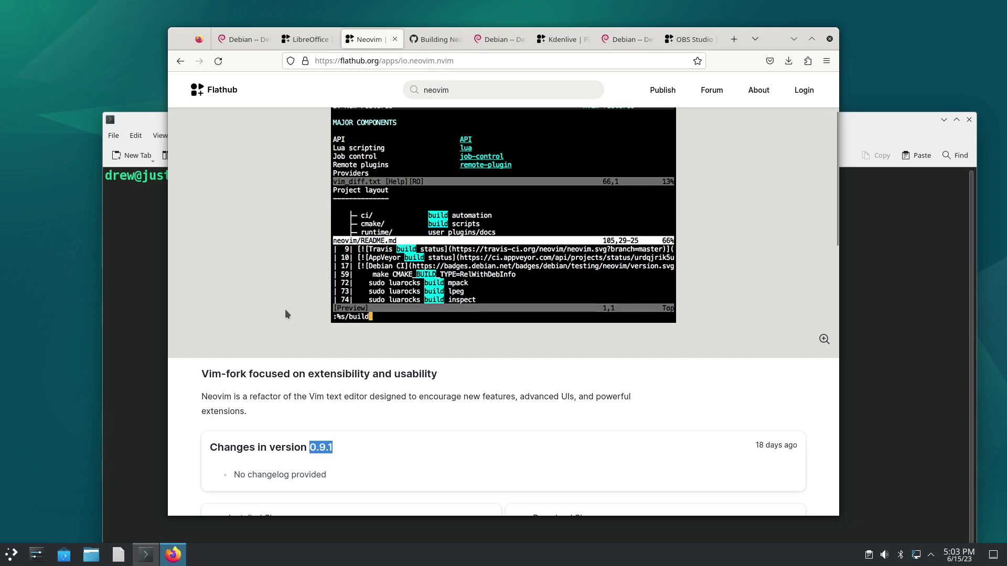
scroll(285, 309, "up", 2)
scroll(285, 310, "down", 3)
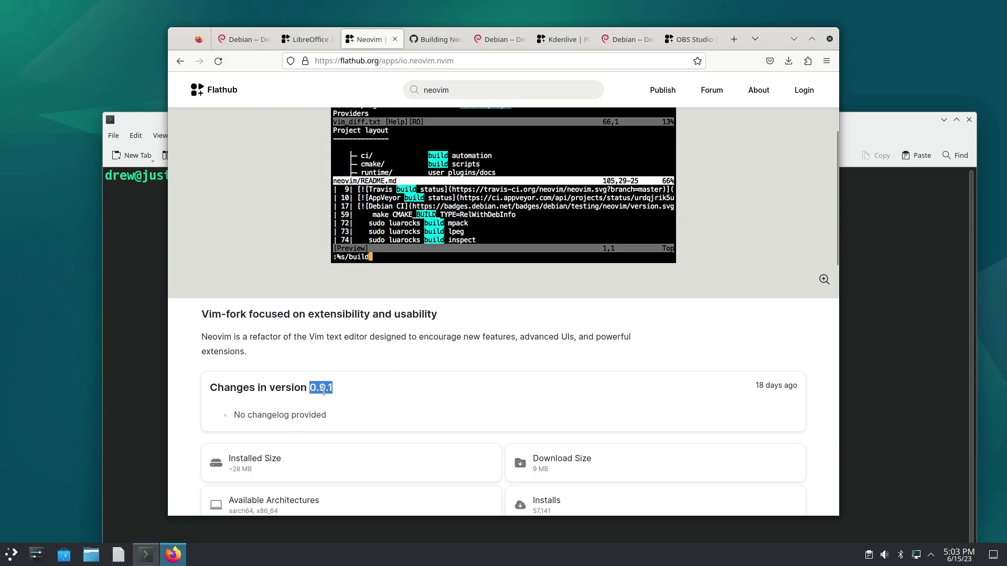
mouse_move(323, 389)
left_mouse_down()
mouse_move(336, 402)
mouse_move(324, 388)
left_mouse_up()
- Open the Building Neovim wiki page and select its Quick start build steps
left_click(415, 45)
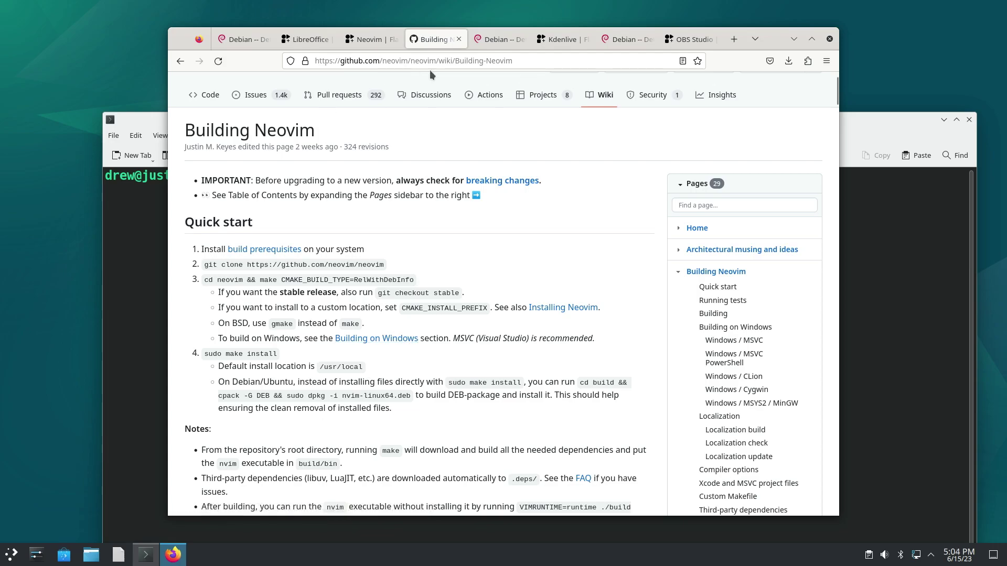
left_click_drag(516, 60, 322, 60)
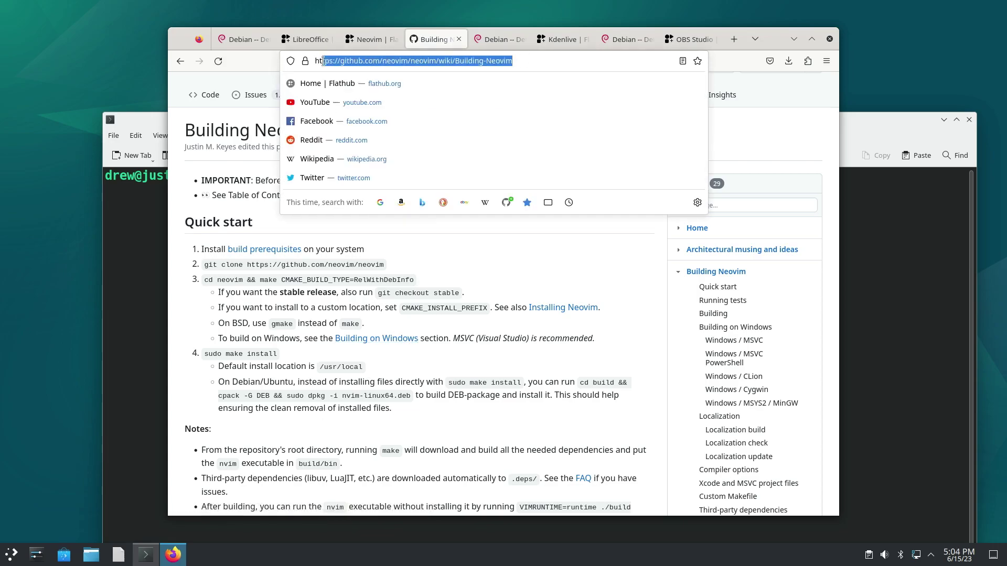
left_click(410, 420)
mouse_move(424, 423)
left_mouse_down()
mouse_move(378, 407)
mouse_move(187, 278)
mouse_move(194, 259)
left_mouse_up()
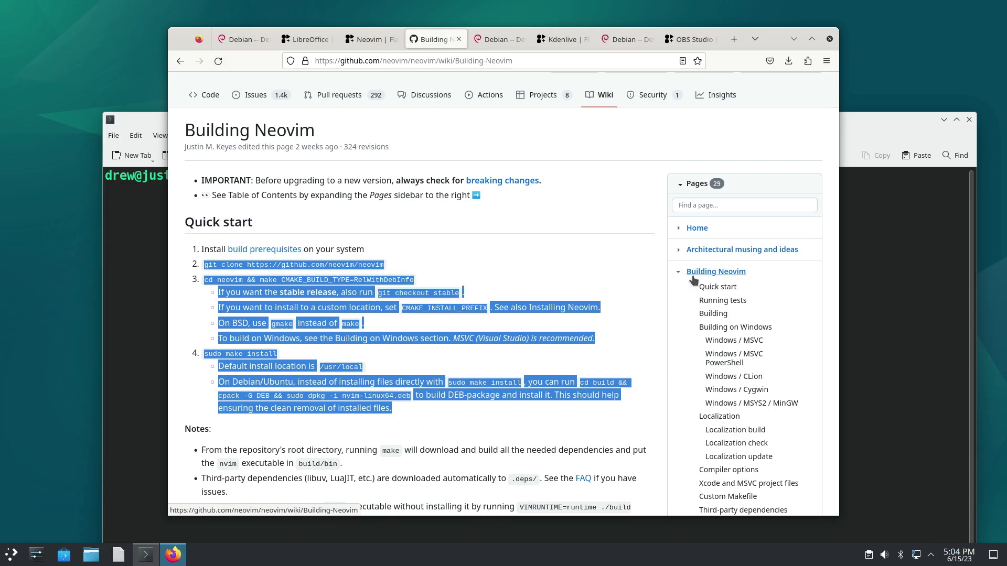
left_click(452, 432)
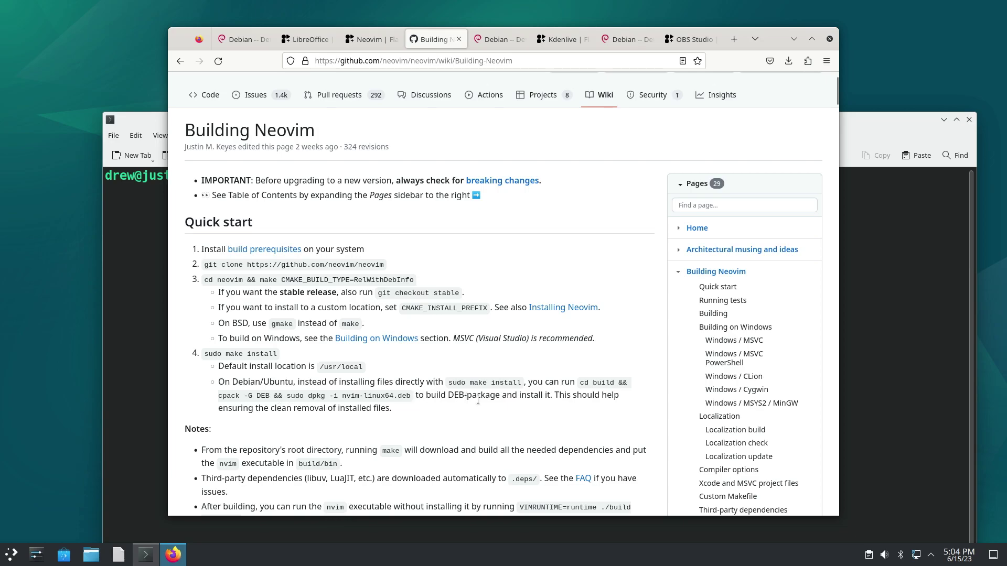
- Compare Debian's kdenlive package with Flathub's Kdenlive version 23.04.2
left_click(492, 43)
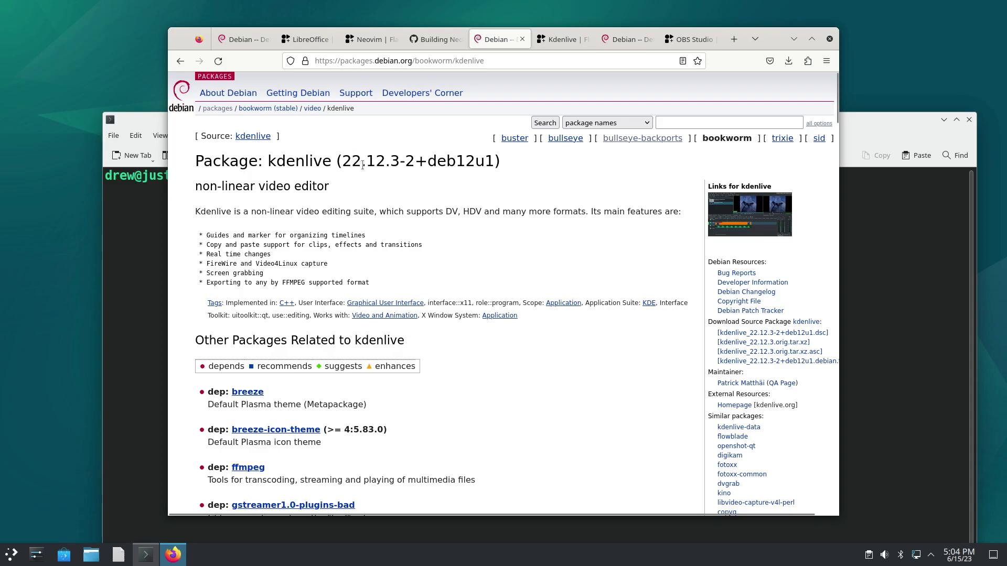
left_click(545, 41)
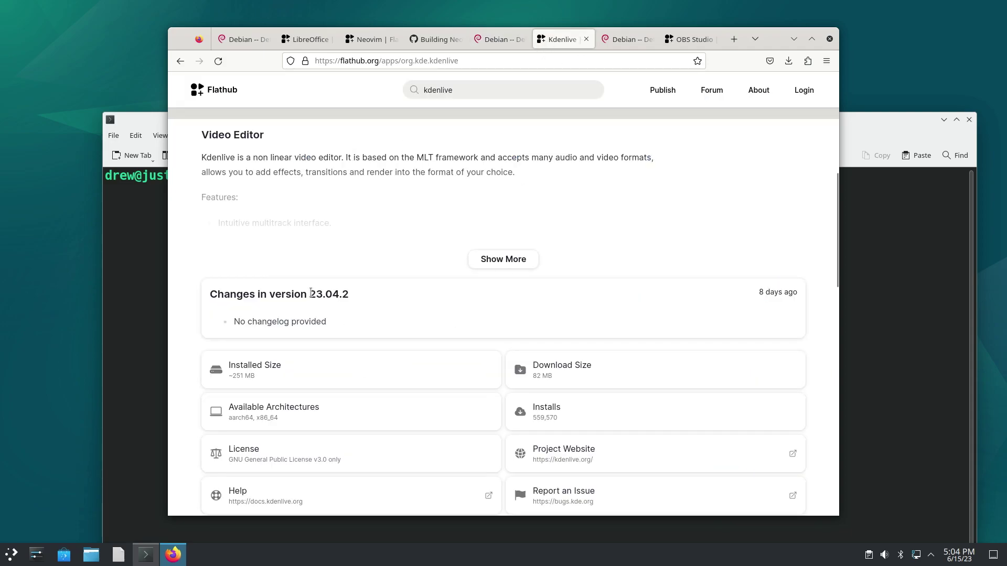
left_click_drag(310, 294, 349, 295)
- Compare Debian's obs-studio 29.0.2+dfsg-1 with Flathub's OBS Studio 29.1.2
left_click(626, 42)
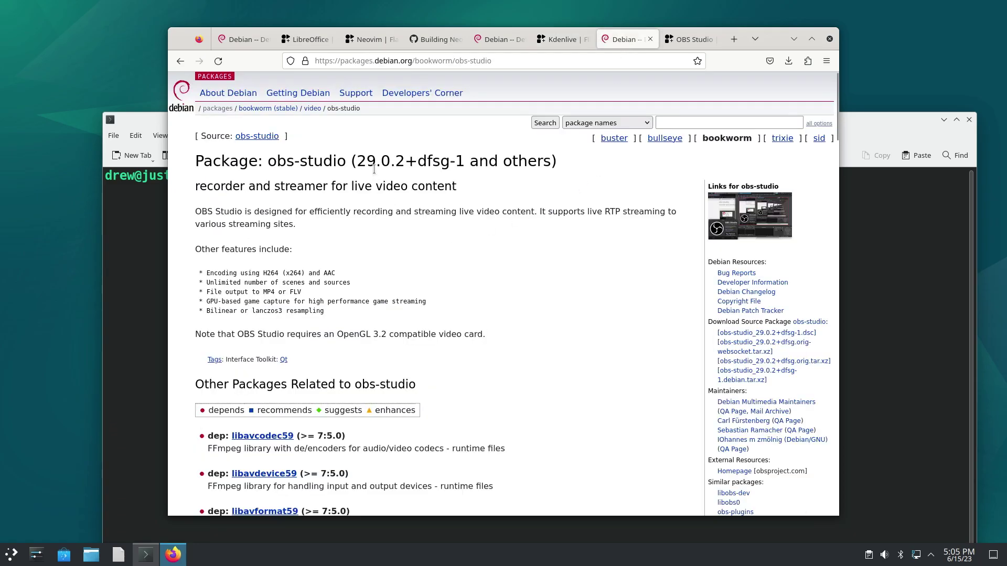
left_click(696, 42)
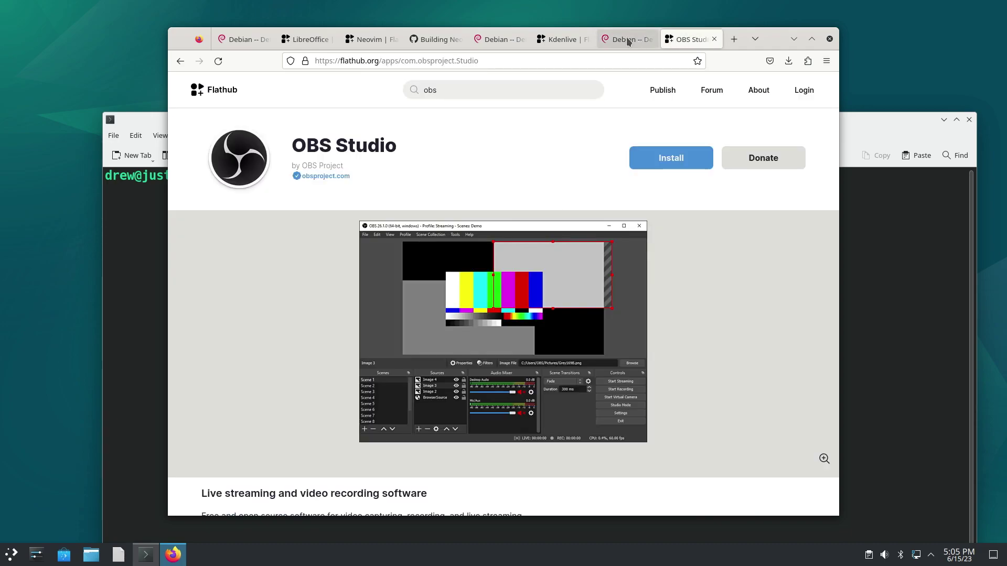
scroll(557, 275, "down", 5)
scroll(557, 275, "up", 5)
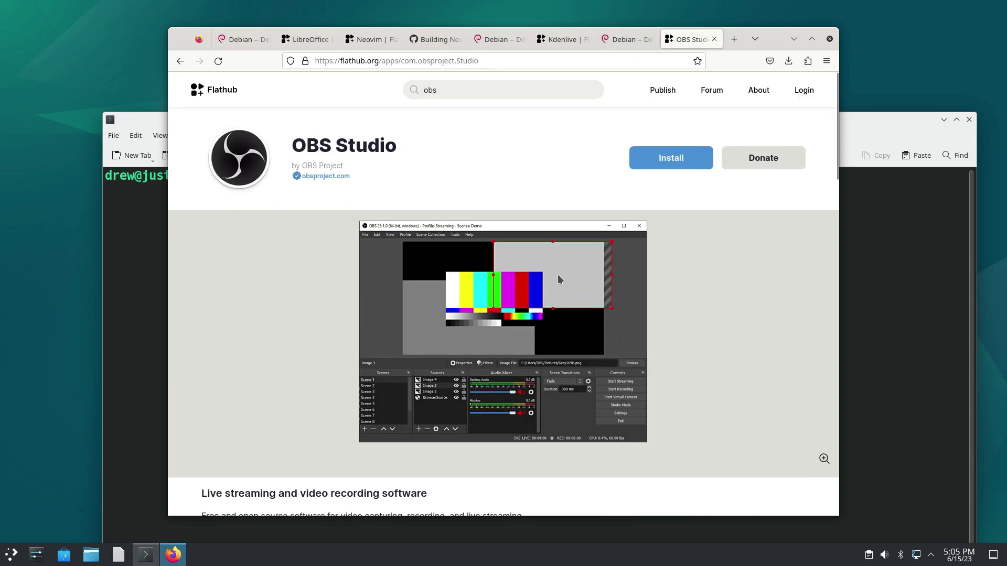
scroll(558, 283, "down", 4)
scroll(556, 282, "down", 6)
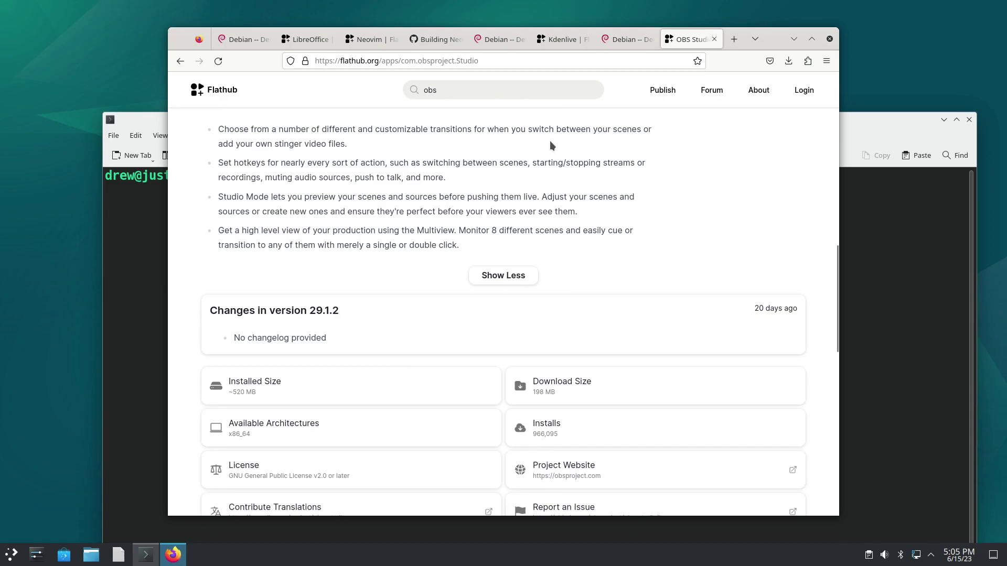
left_click(624, 42)
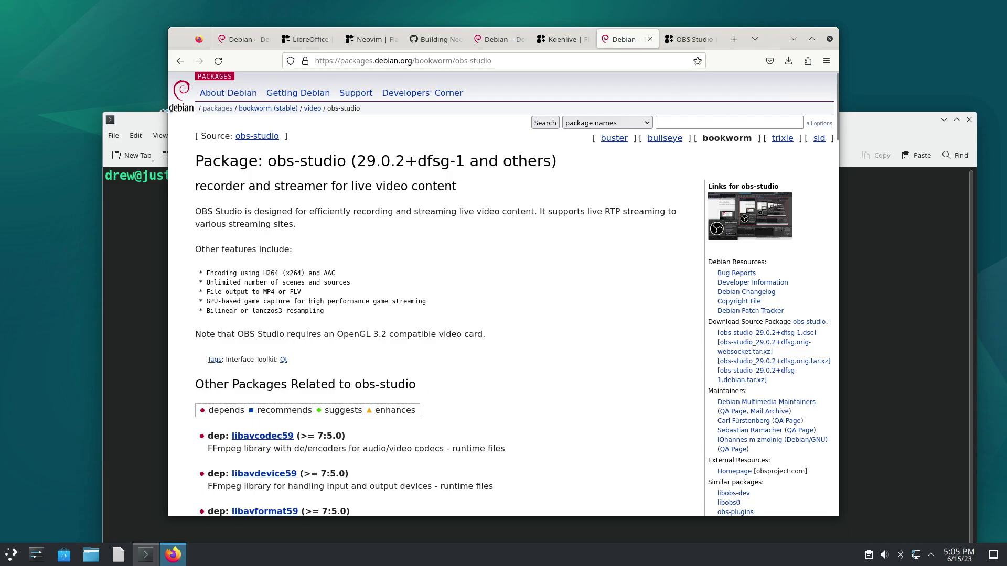
- Move Konsole up and left, then return Firefox to Debian's libreoffice 7.4.5-3 page
left_click(147, 119)
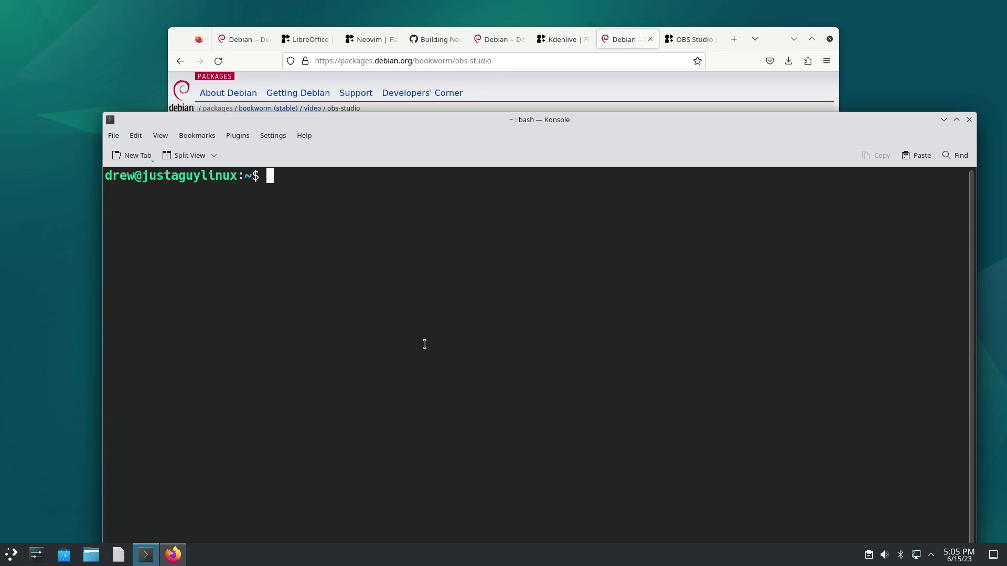
left_click_drag(360, 122, 326, 85)
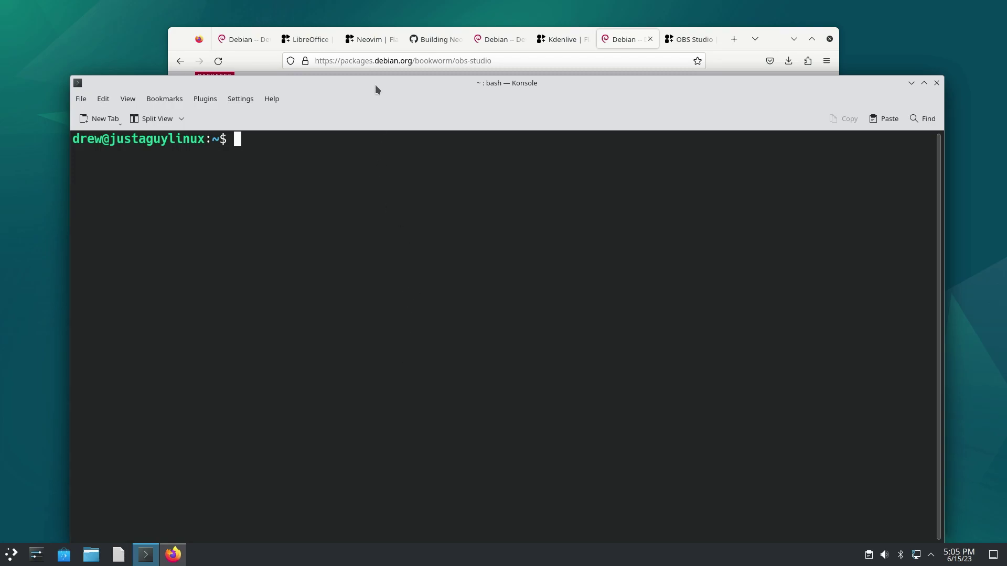
mouse_move(376, 89)
left_mouse_down()
mouse_move(369, 71)
mouse_move(387, 89)
mouse_move(376, 89)
mouse_move(379, 75)
left_mouse_up()
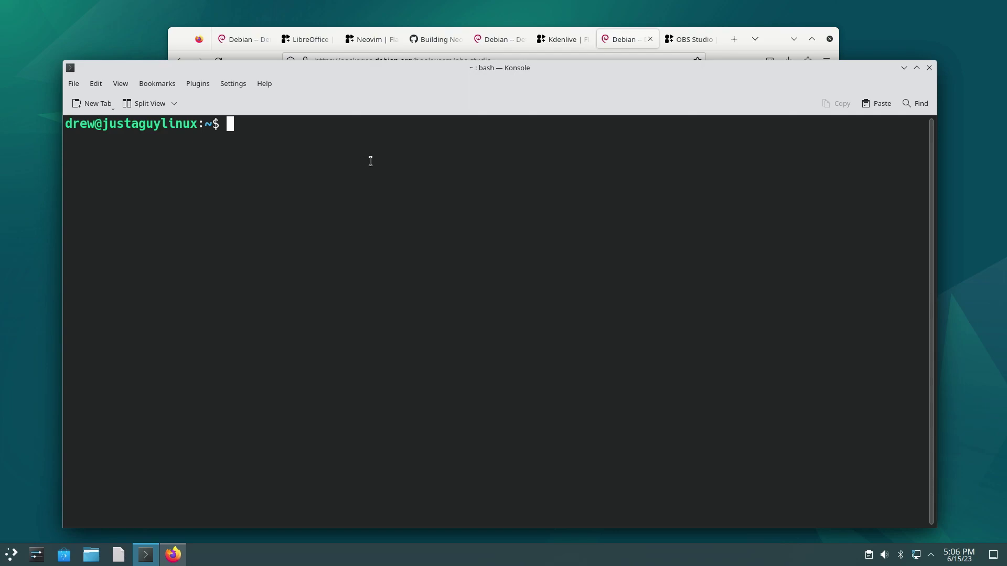
left_click(361, 39)
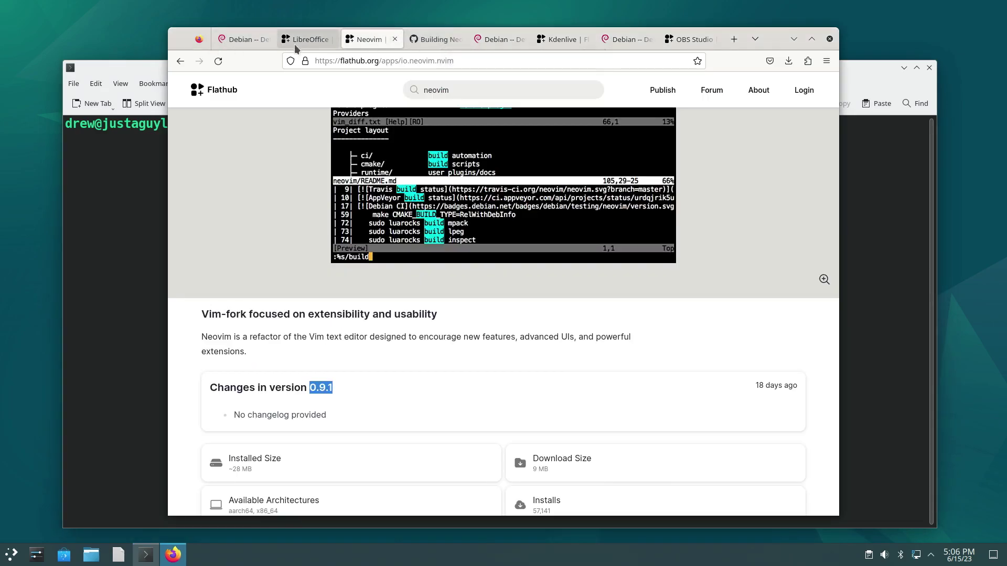
left_click(243, 42)
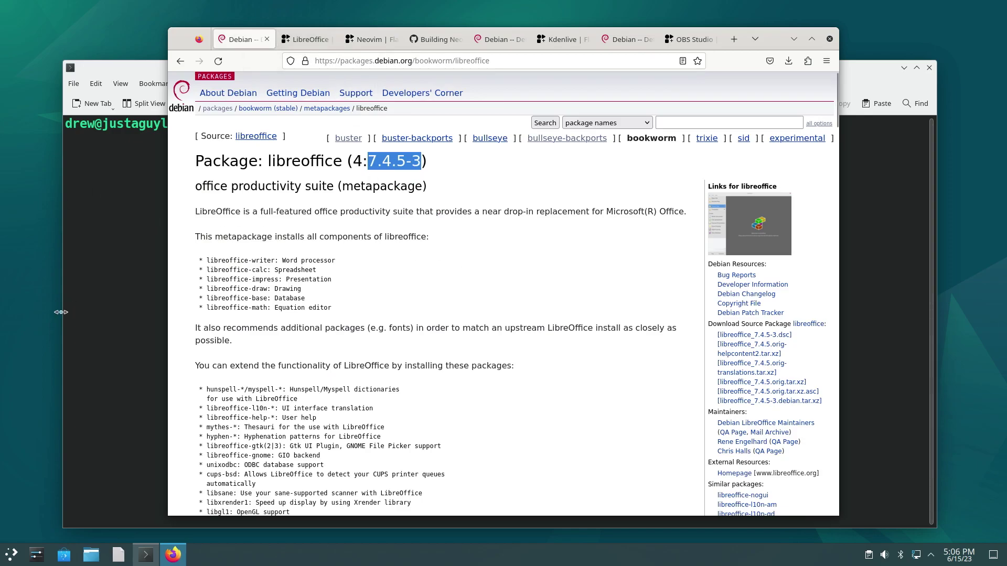
left_click(51, 314)
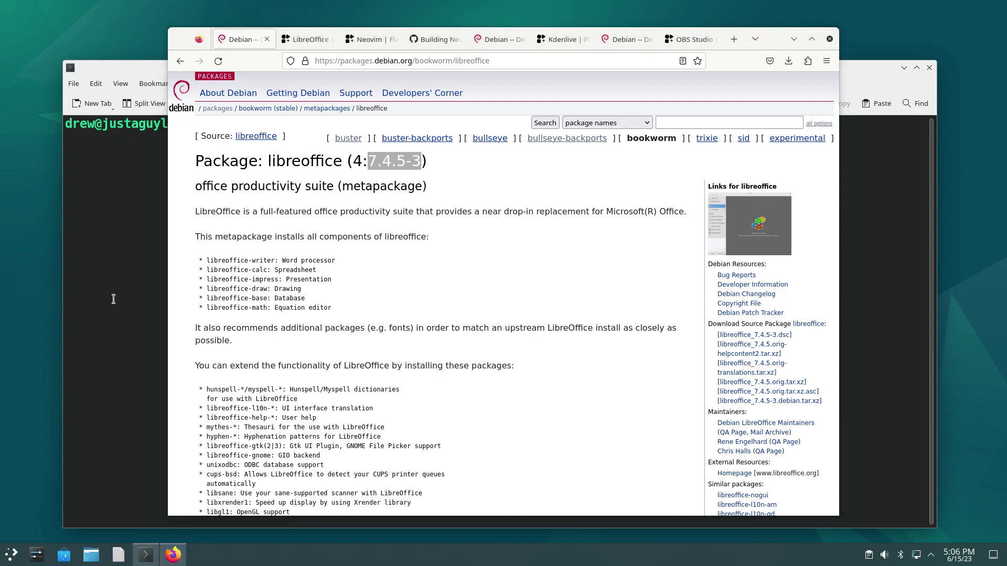